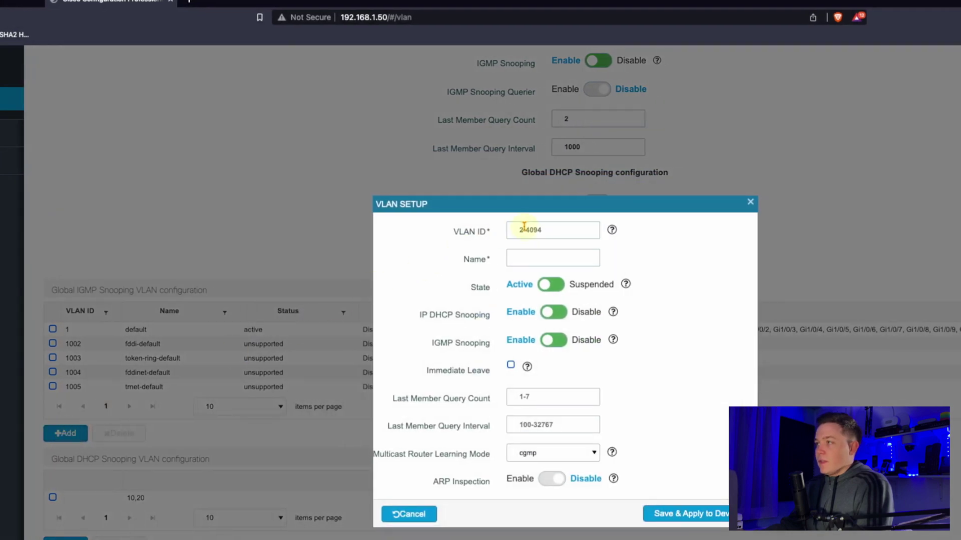
Create VLAN 10 named CCTV and save it to the device.
left_click(525, 229)
key("Tab")
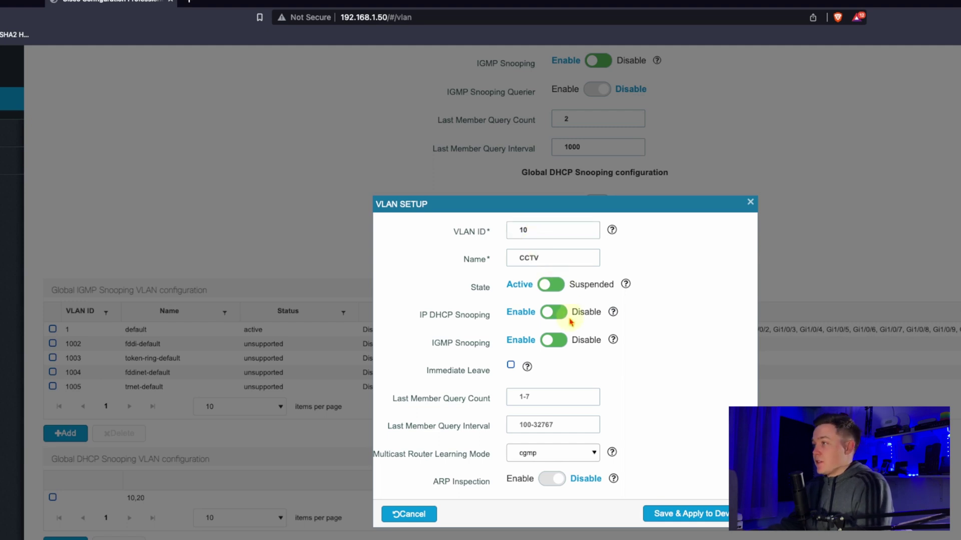
left_click(710, 520)
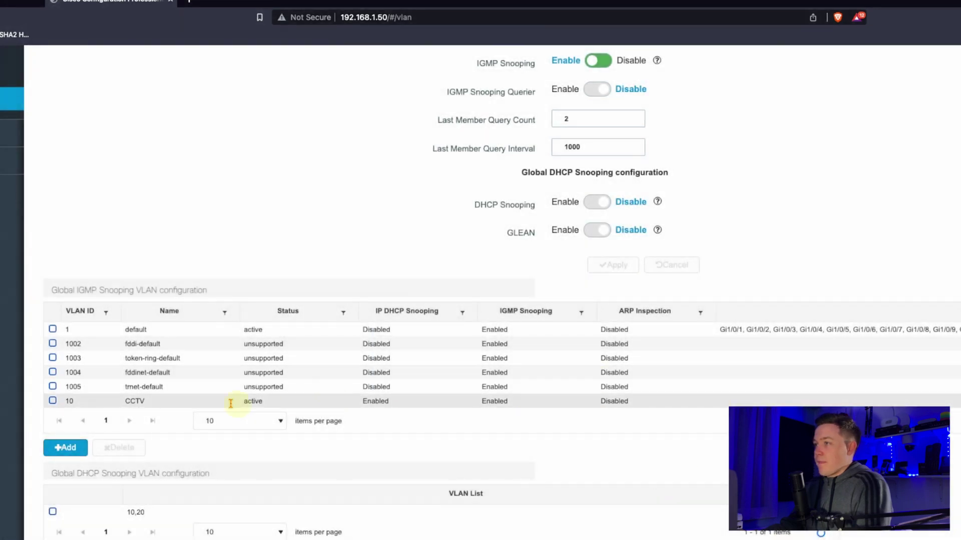
Add another VLAN with ID 20 and the name Sky, and save it to the device.
left_click(60, 453)
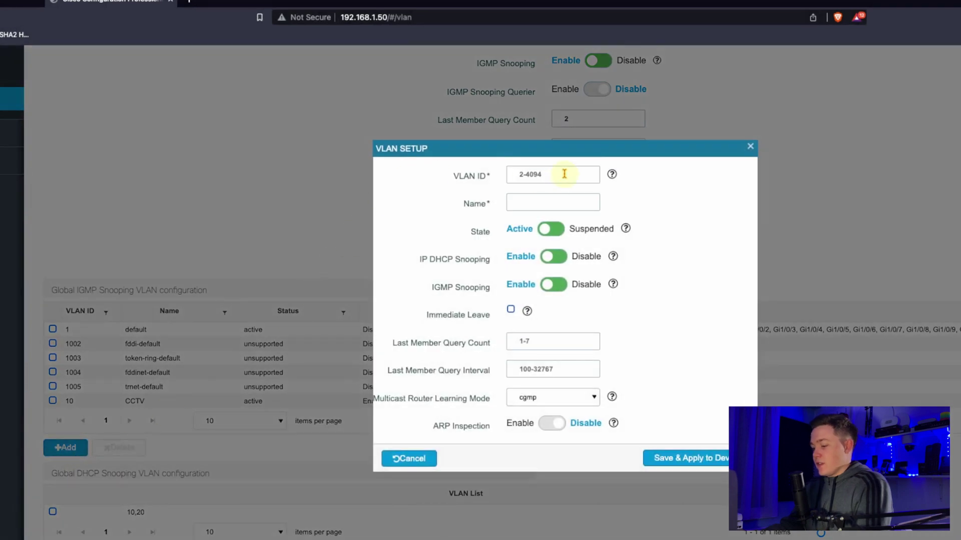
left_click(564, 173)
type("20")
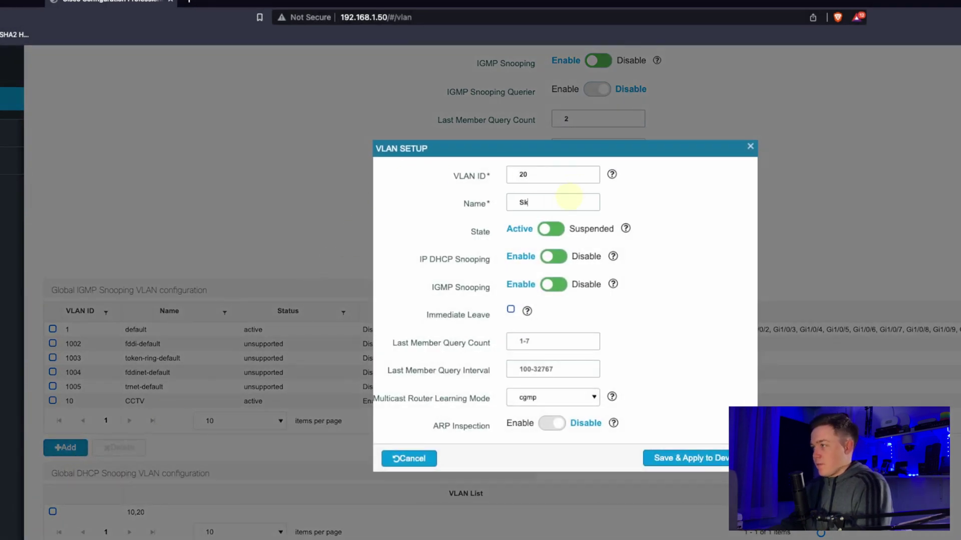
left_click(713, 459)
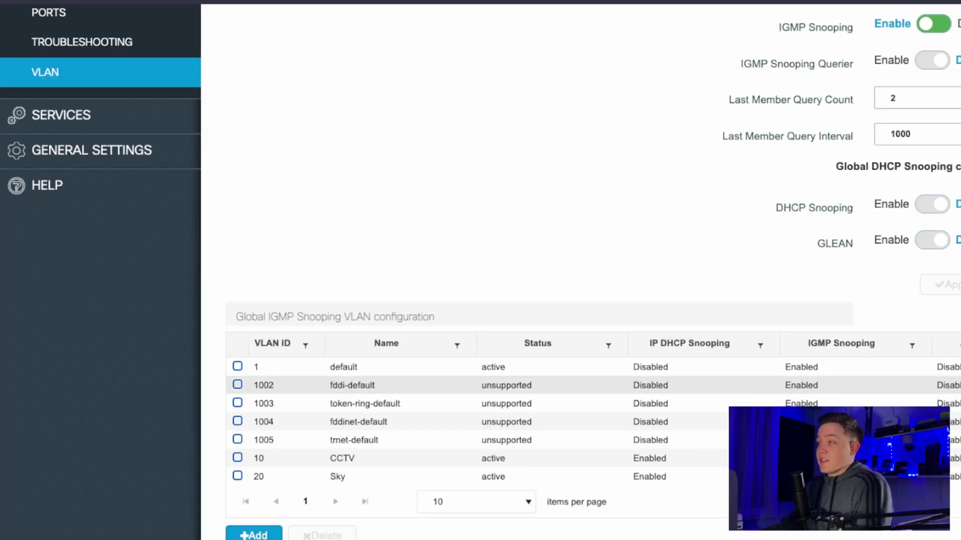
Configure switch port Gi1/0/3 as an access port on VLAN 10 with Port Fast on, and apply the settings.
left_click(55, 14)
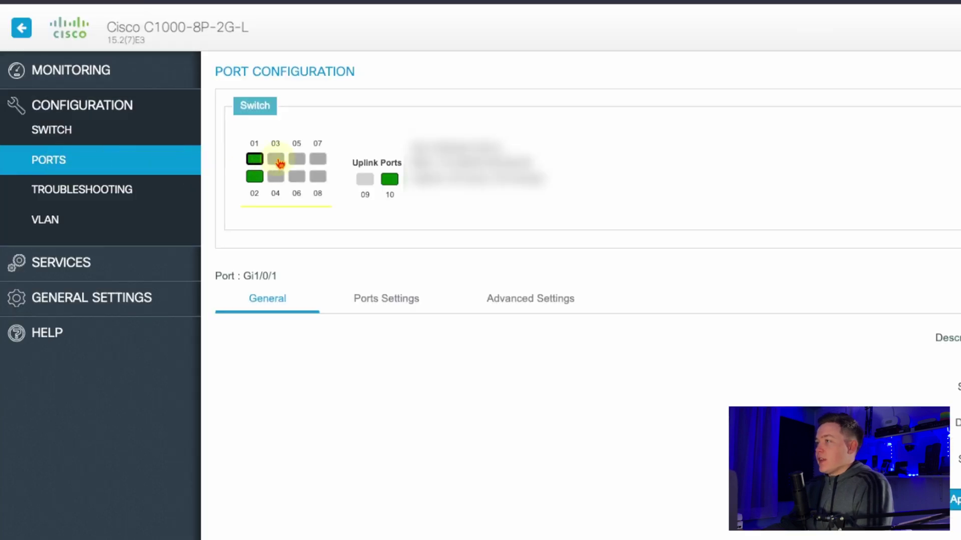
left_click(276, 159)
left_click(399, 299)
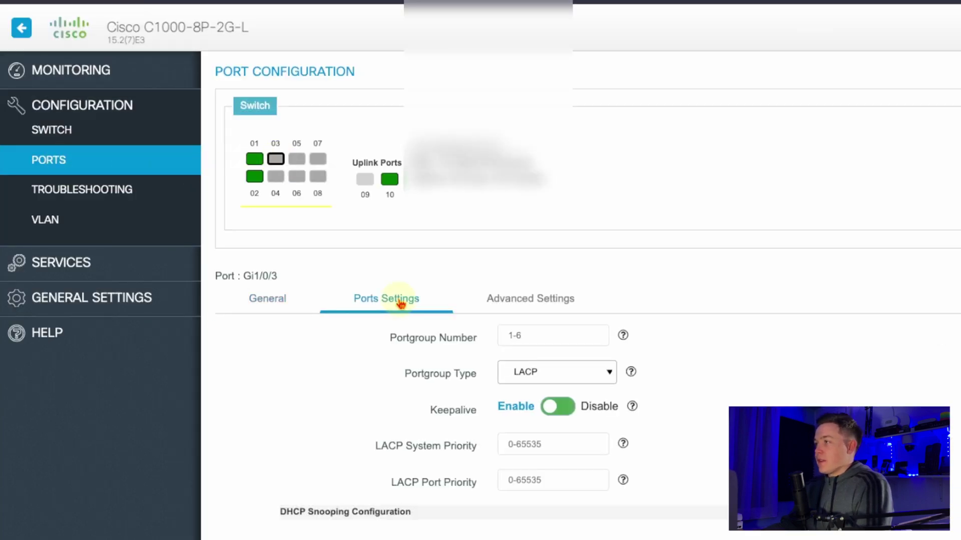
scroll(723, 301, "down", 3)
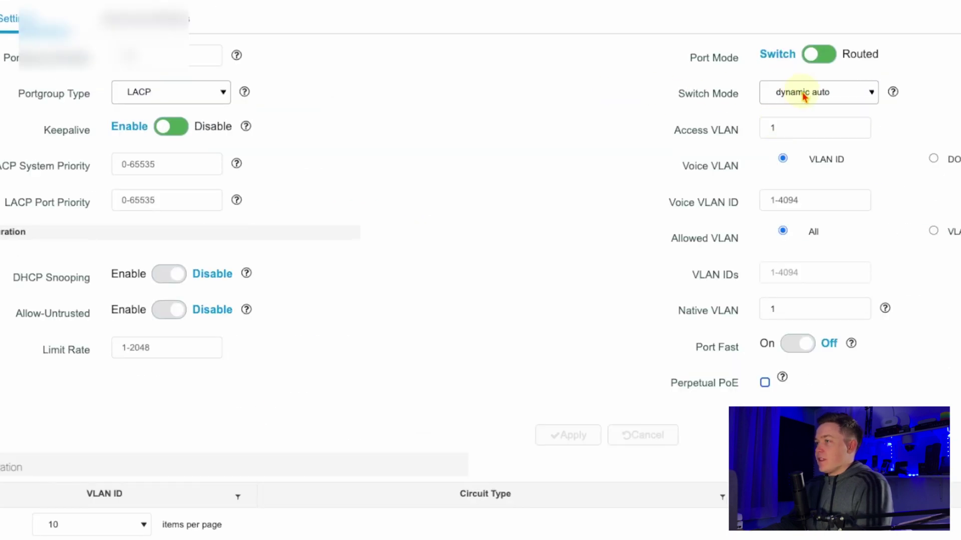
left_click(803, 95)
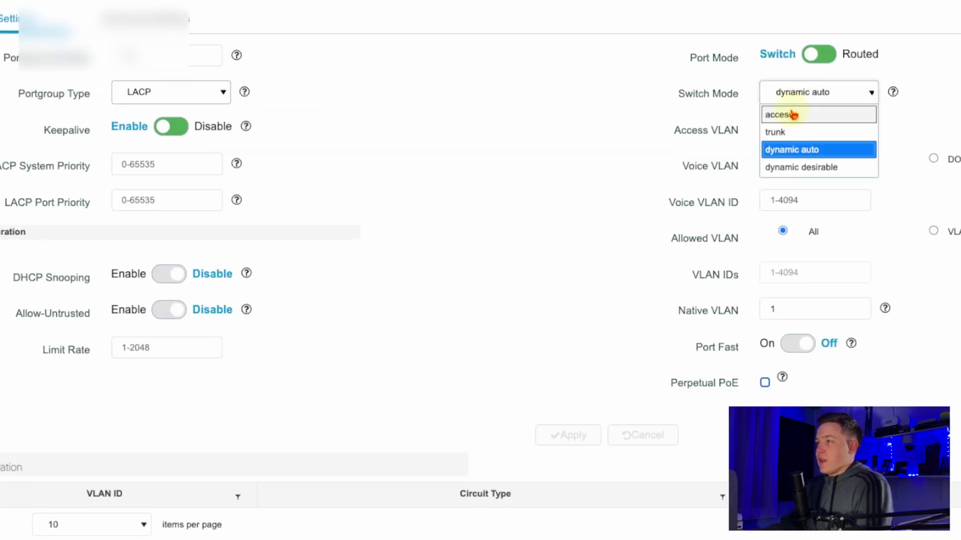
left_click(794, 116)
double_click(788, 123)
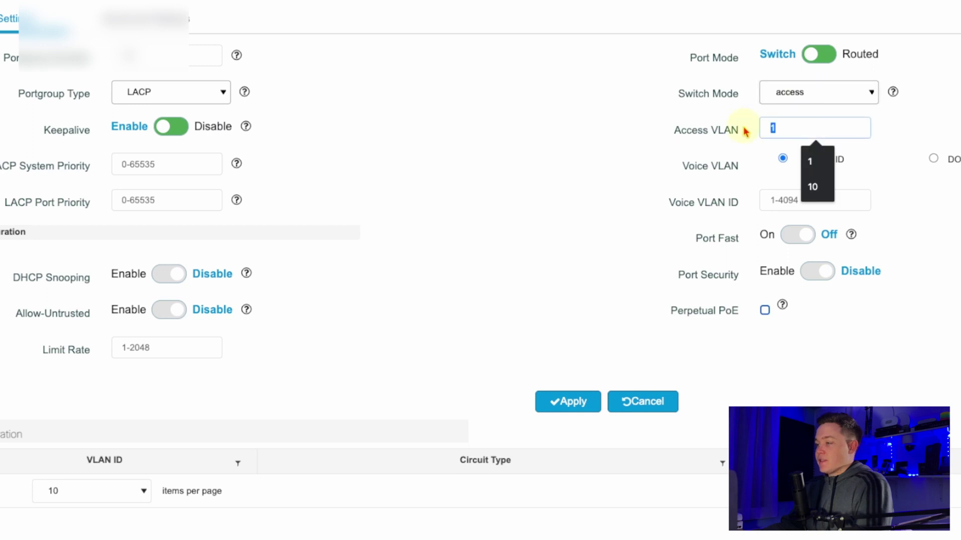
type("0")
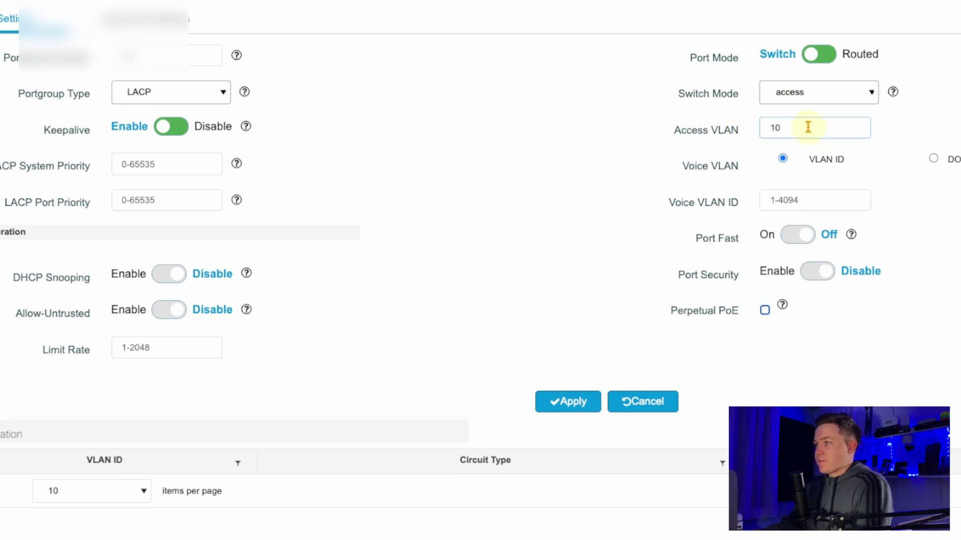
left_click(806, 234)
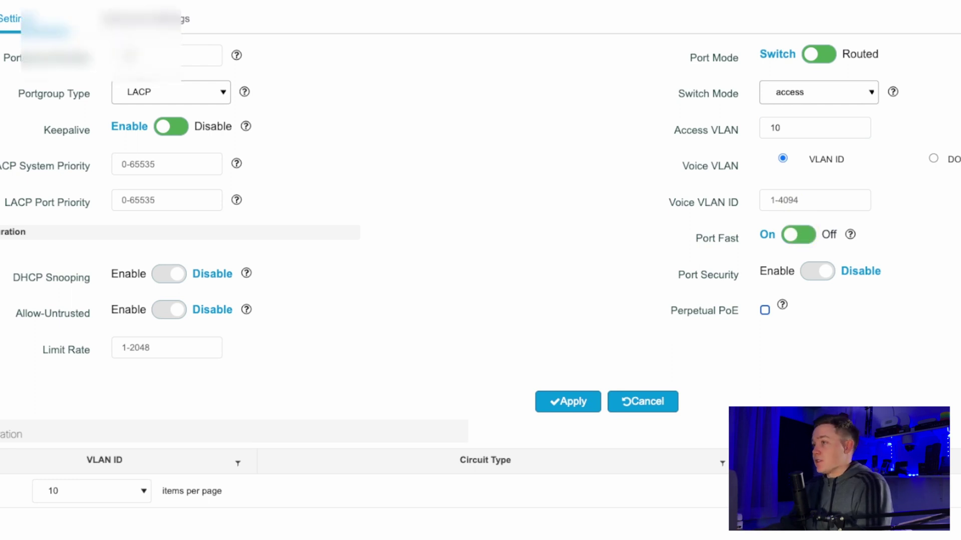
left_click(568, 400)
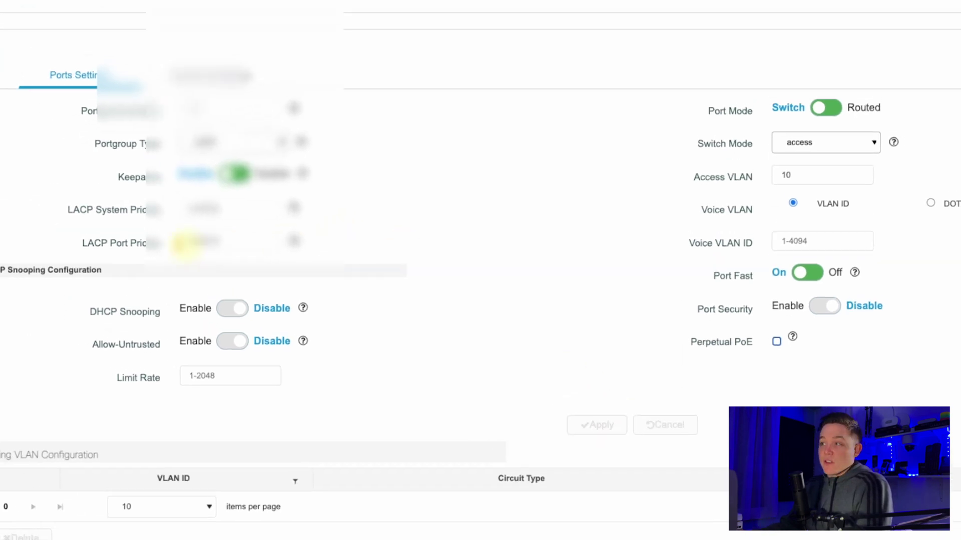
Configure switch port Gi1/0/4 as an access port on VLAN 10 with Port Fast on, and apply the settings.
left_click(42, 181)
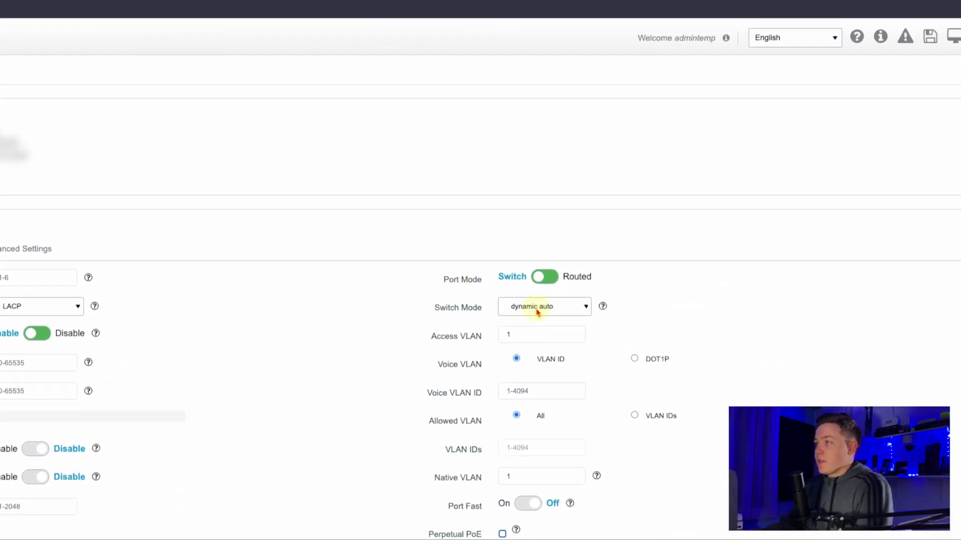
left_click(629, 320)
left_click(503, 323)
left_click(493, 330)
type("1")
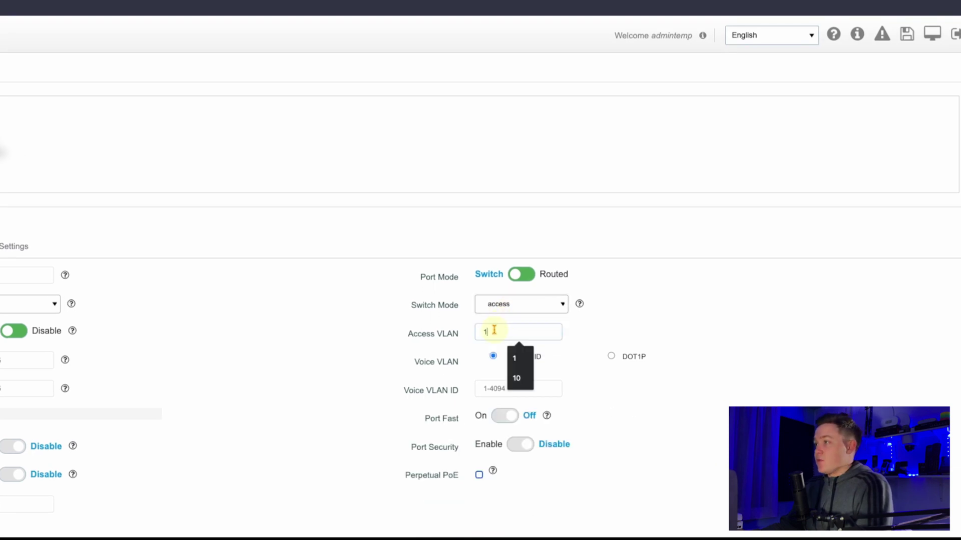
type("0")
scroll(493, 330, "down", 2)
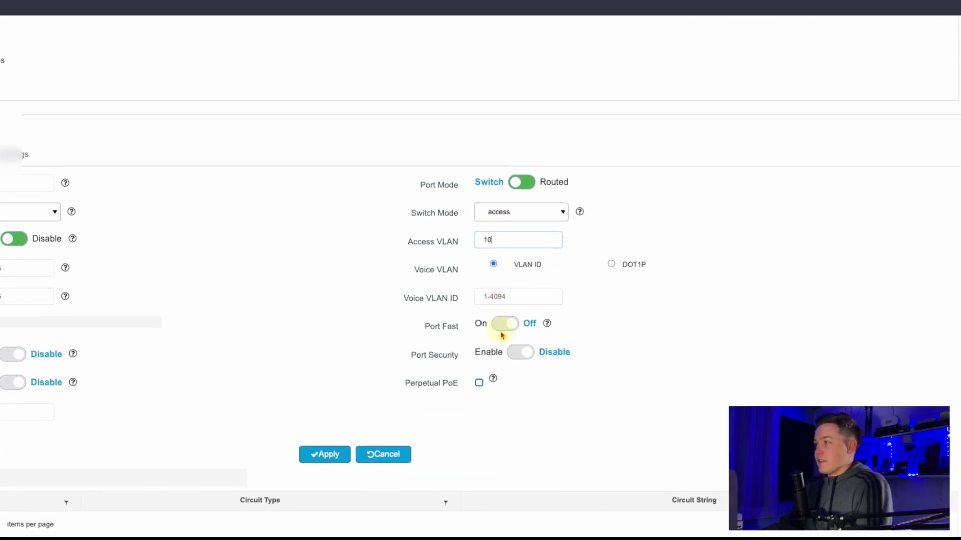
left_click(503, 326)
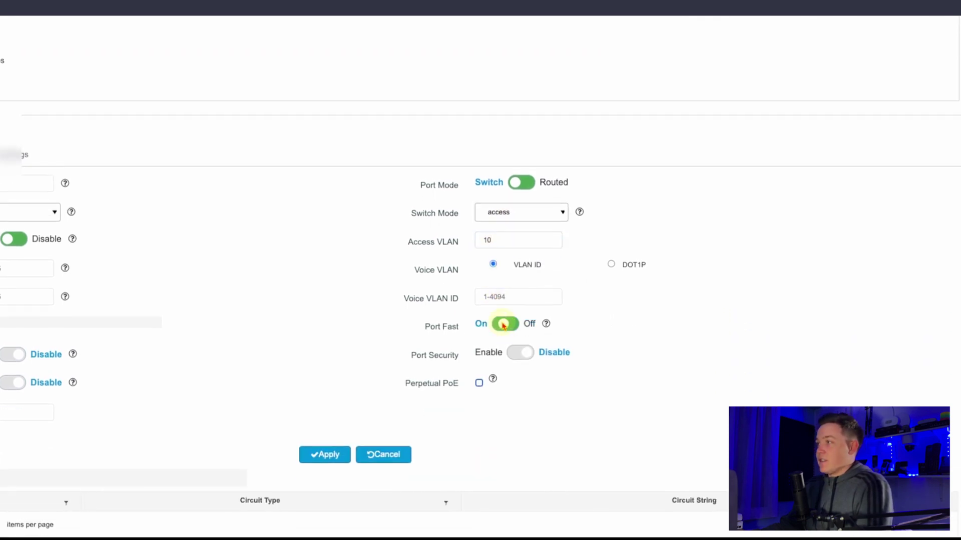
left_click(331, 454)
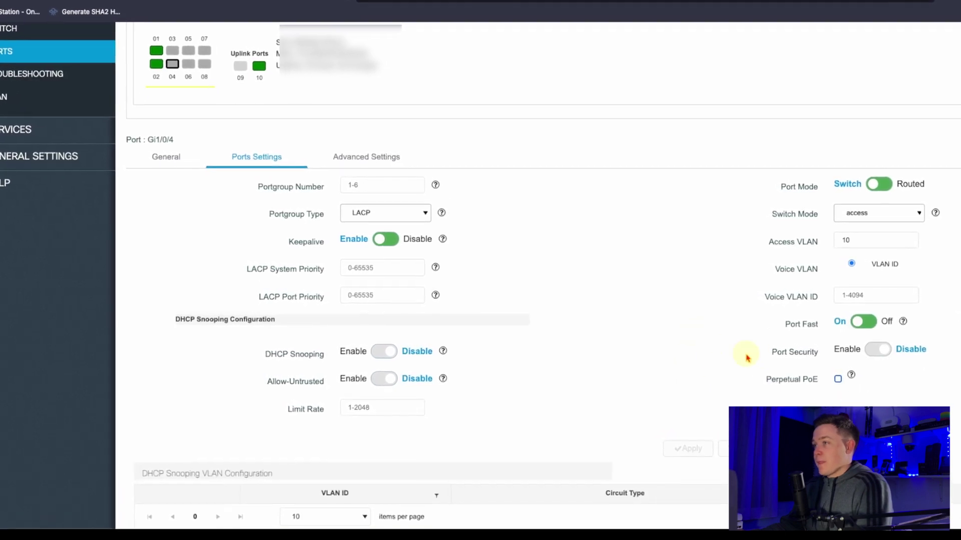
Set switch port Gi1/0/5 to access mode with access VLAN 20 and turn Port Fast on.
scroll(233, 113, "up", 3)
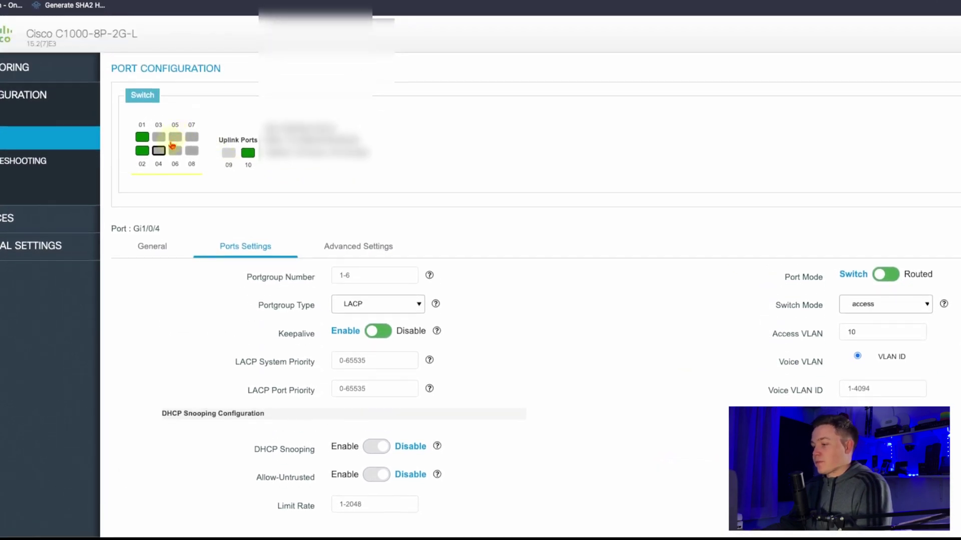
left_click(176, 140)
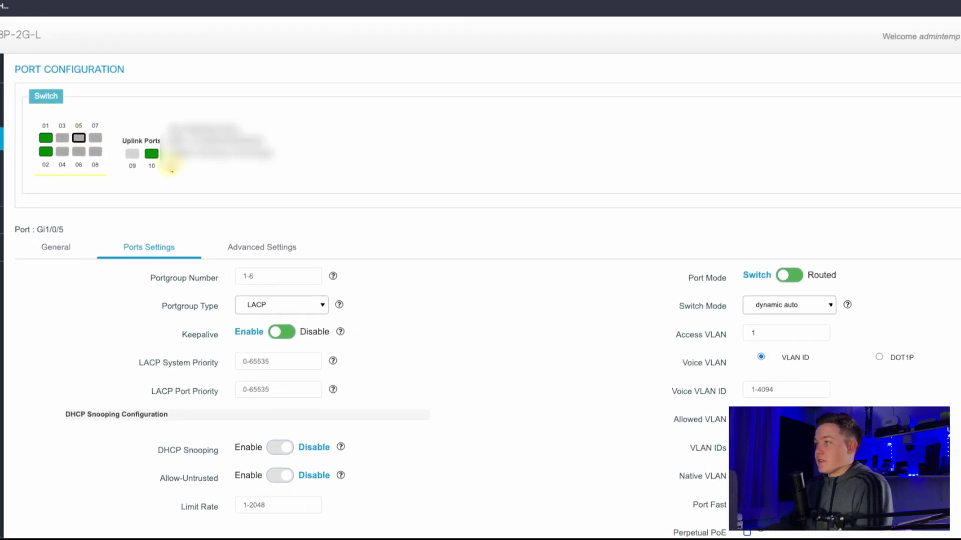
left_click(570, 308)
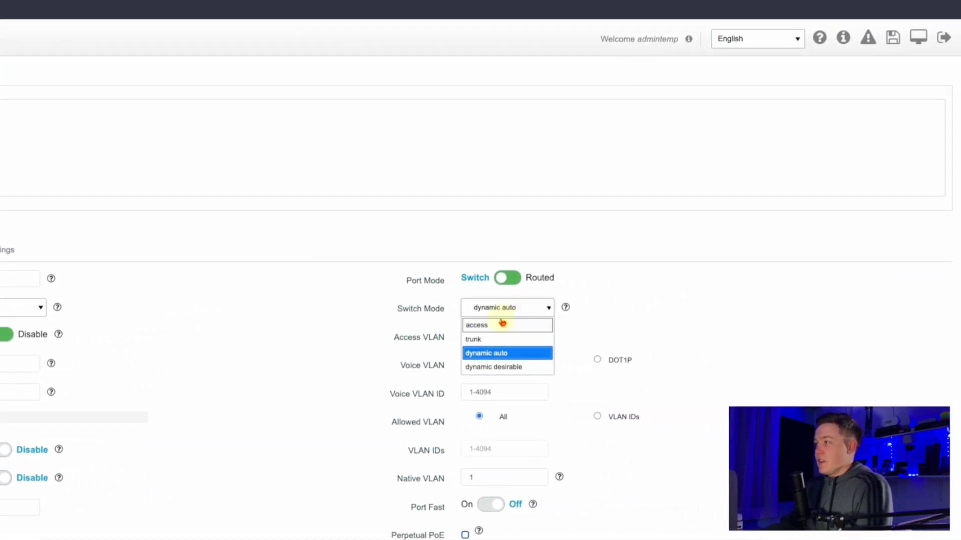
left_click(558, 325)
left_click(492, 334)
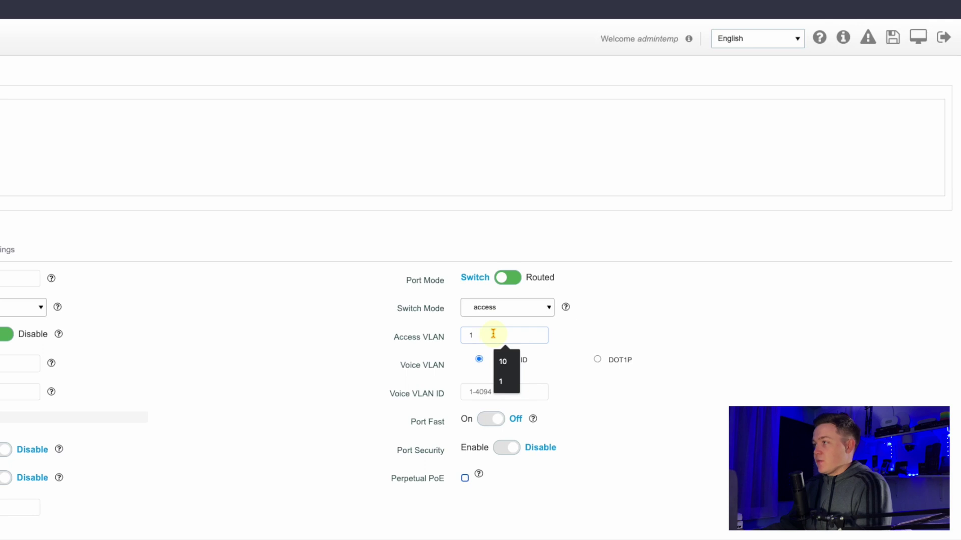
key("BackSpace")
type("20")
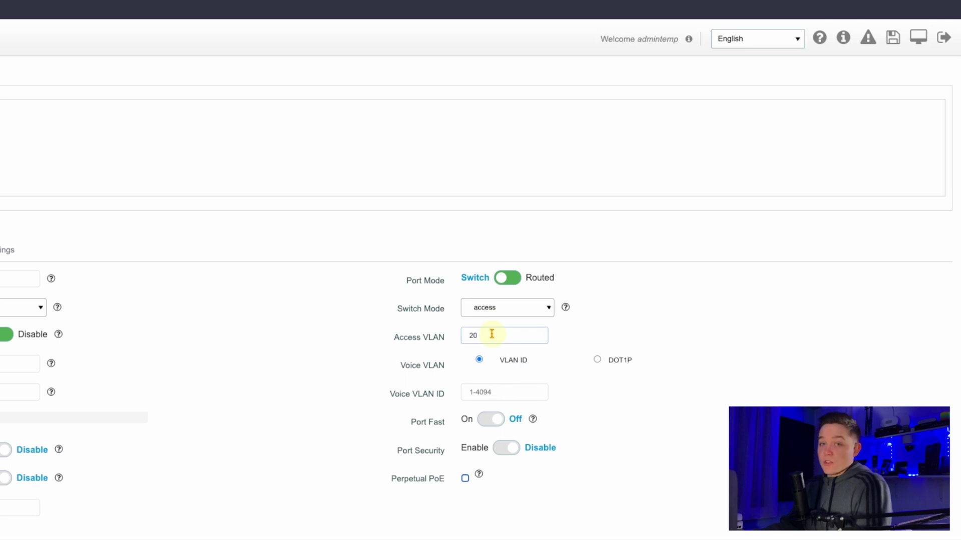
left_click(488, 421)
scroll(397, 407, "down", 2)
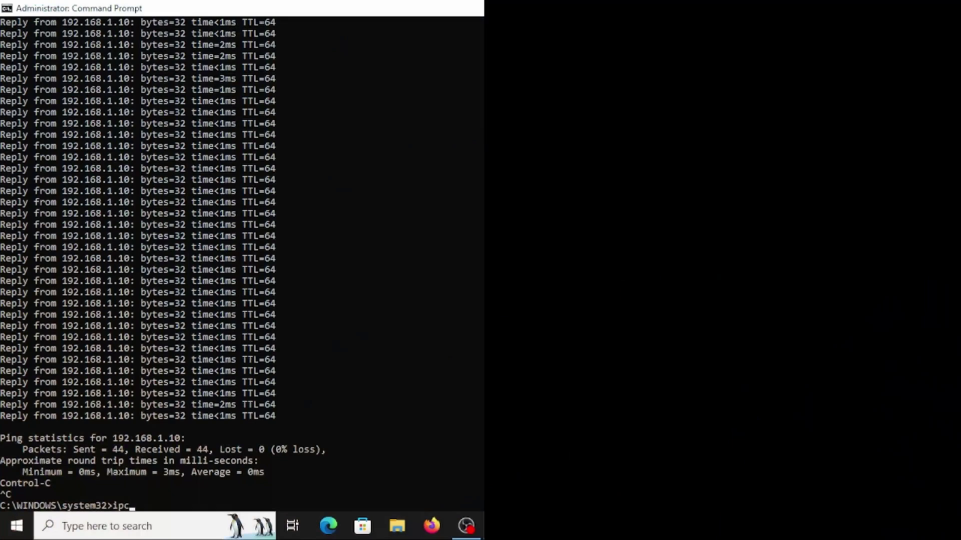
Run ipconfig in the Windows Command Prompt and compare the Ethernet adapter's IPv4 address with the Mac's USB LAN address.
type("onfig")
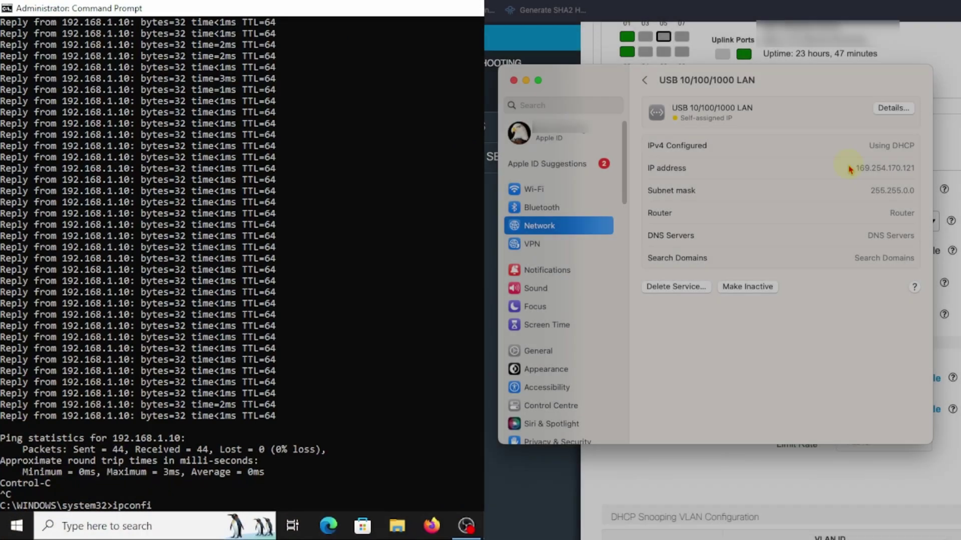
key("Return")
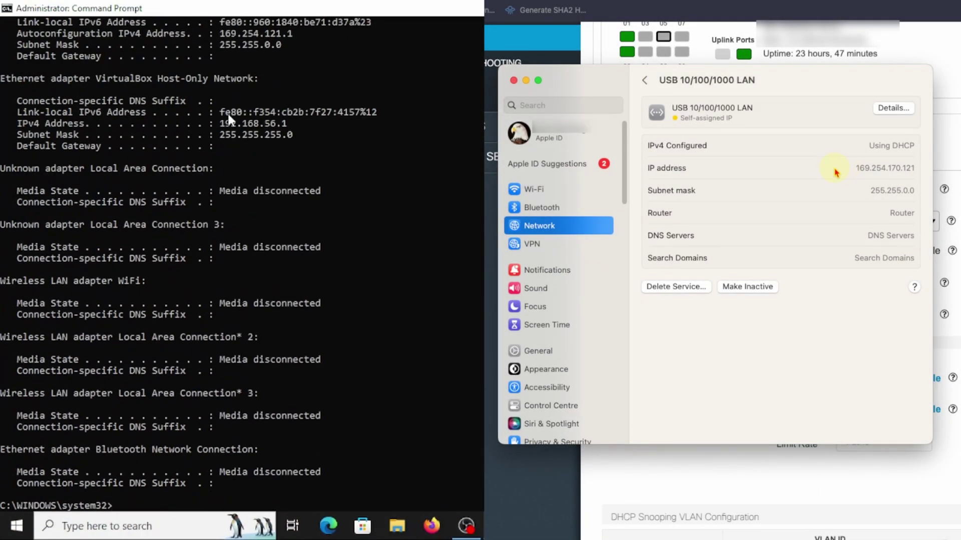
scroll(244, 71, "down", 1)
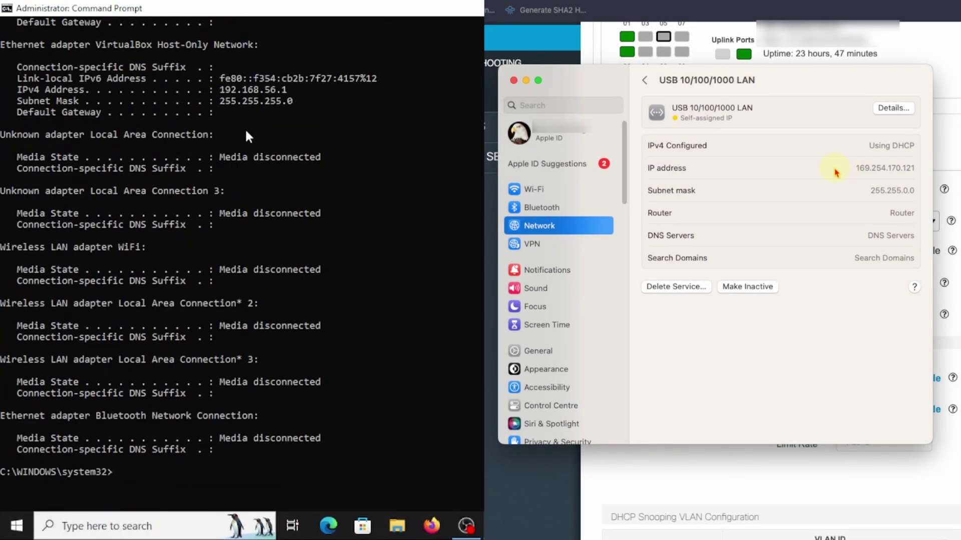
scroll(246, 133, "up", 3)
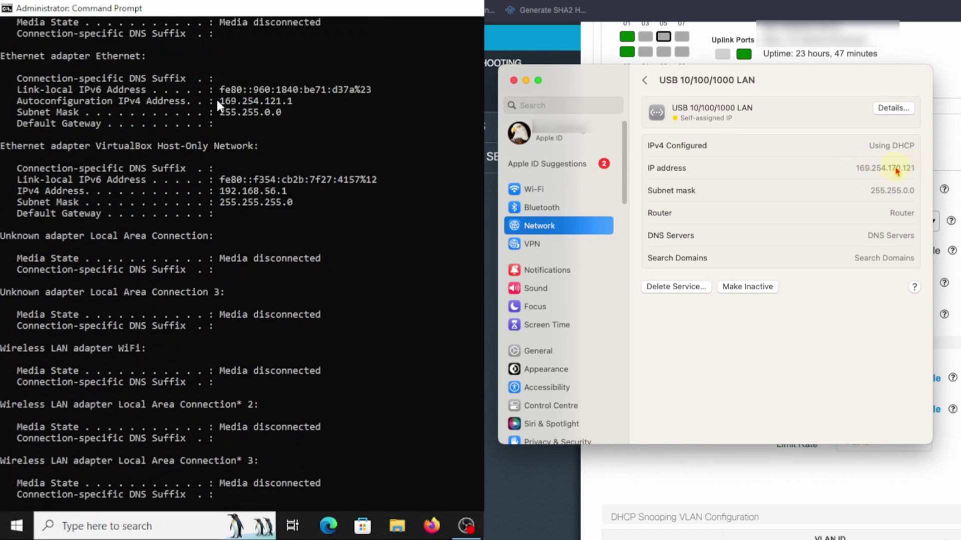
left_click_drag(217, 102, 312, 109)
left_click_drag(857, 168, 888, 168)
left_click_drag(325, 109, 302, 109)
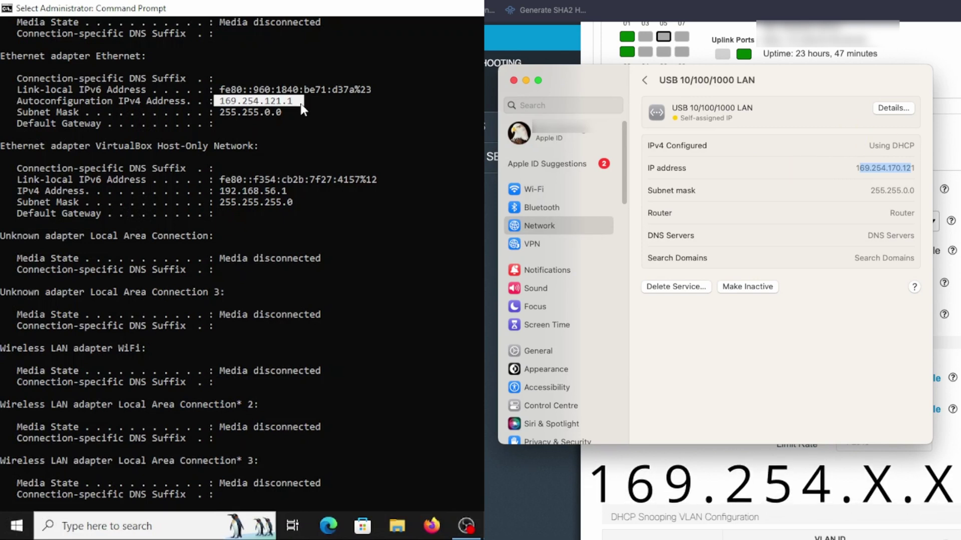
Run a continuous ping from the Windows machine to the Mac with "ping -t 169.254.170.121".
key("ctrl+c")
type("ping")
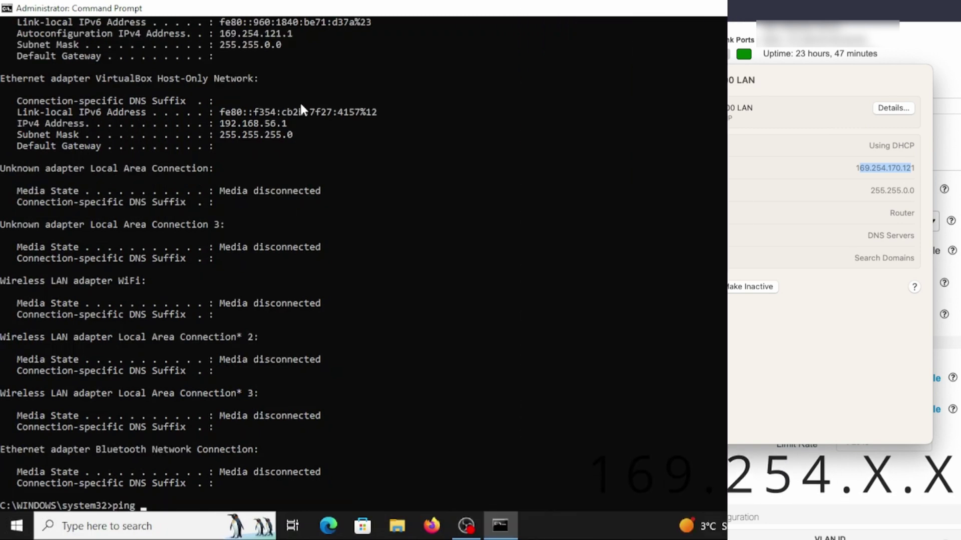
type(" -t 169")
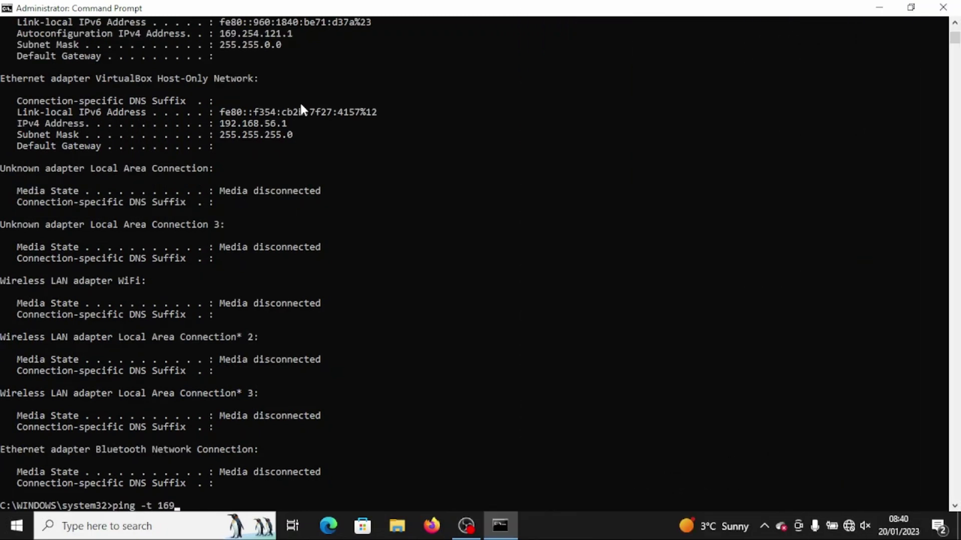
type(".254.")
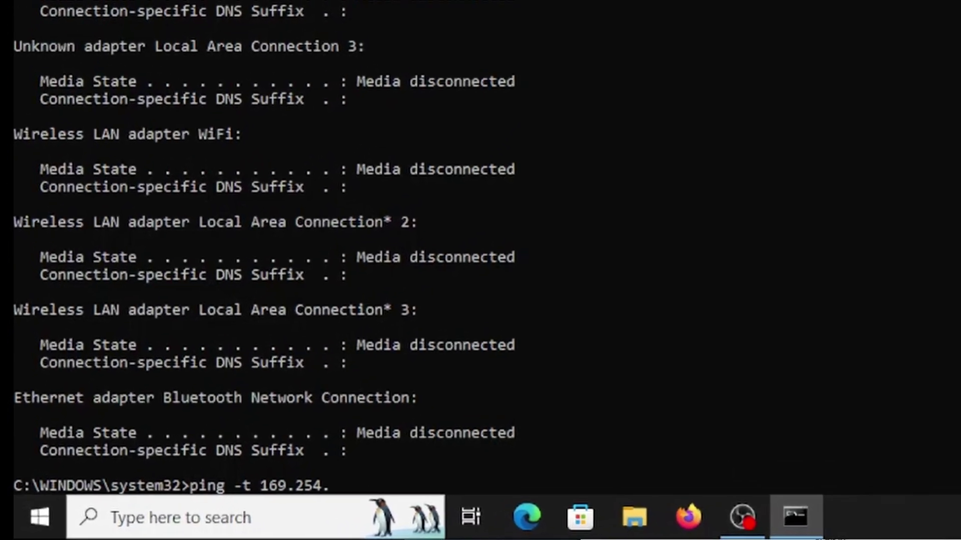
type("170.121")
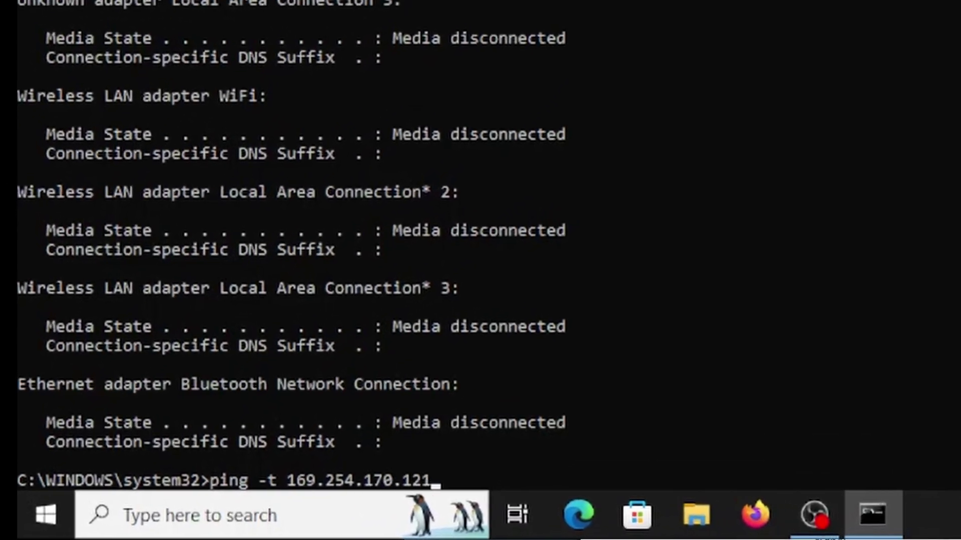
key("Return")
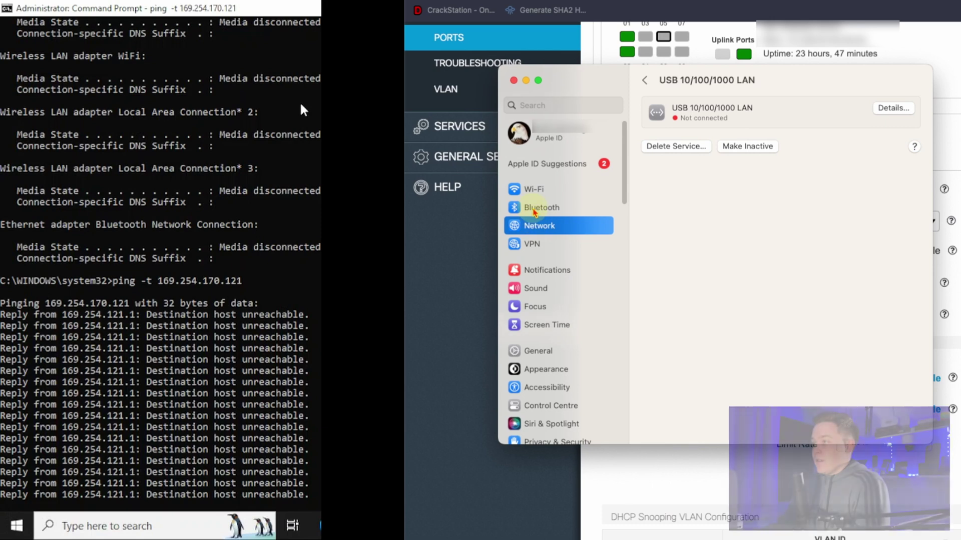
Refresh the Mac's network settings and reopen the USB 10/100/1000 LAN connection's status.
left_click(542, 208)
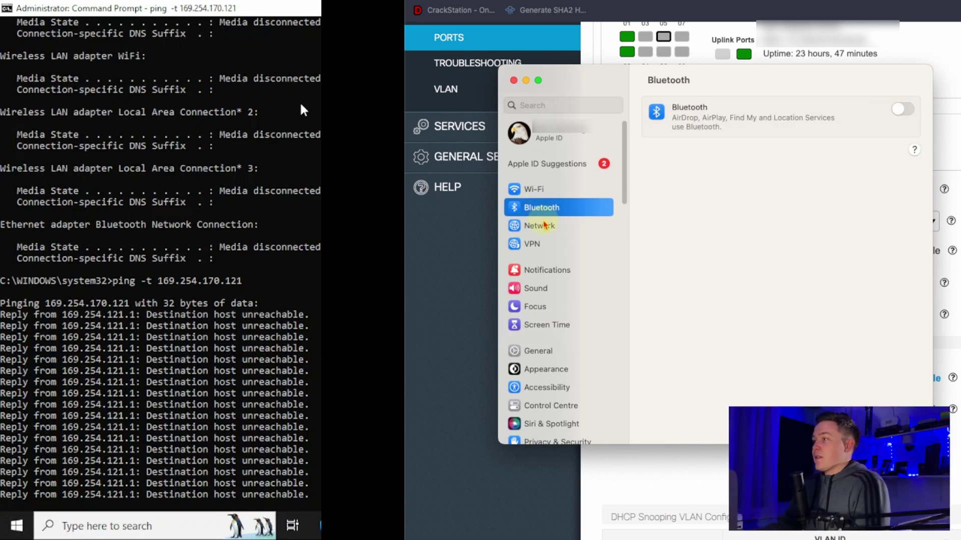
left_click(539, 225)
left_click(720, 118)
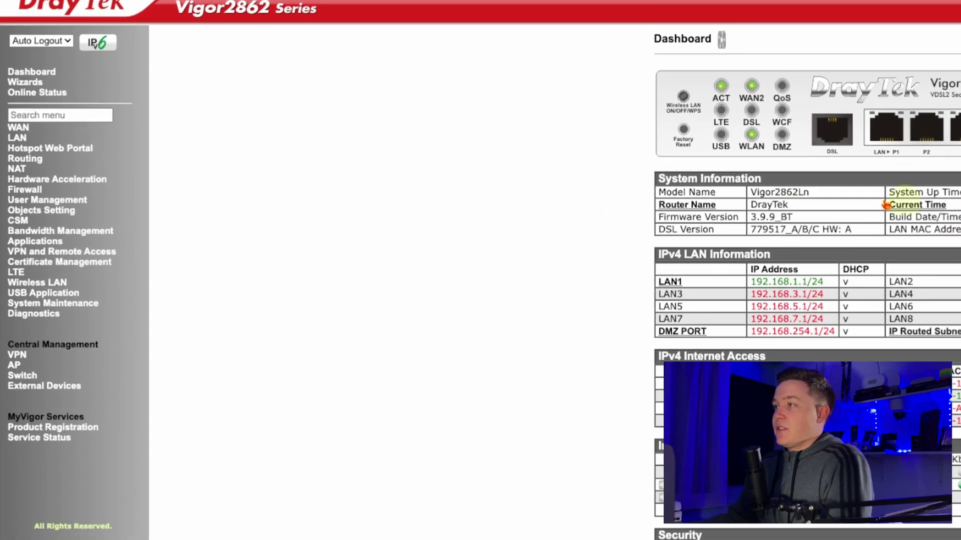
Enable LAN 2 on the DrayTek router with IP address 192.168.10.1 and subnet mask 255.255.255.0 / 24.
left_click(19, 138)
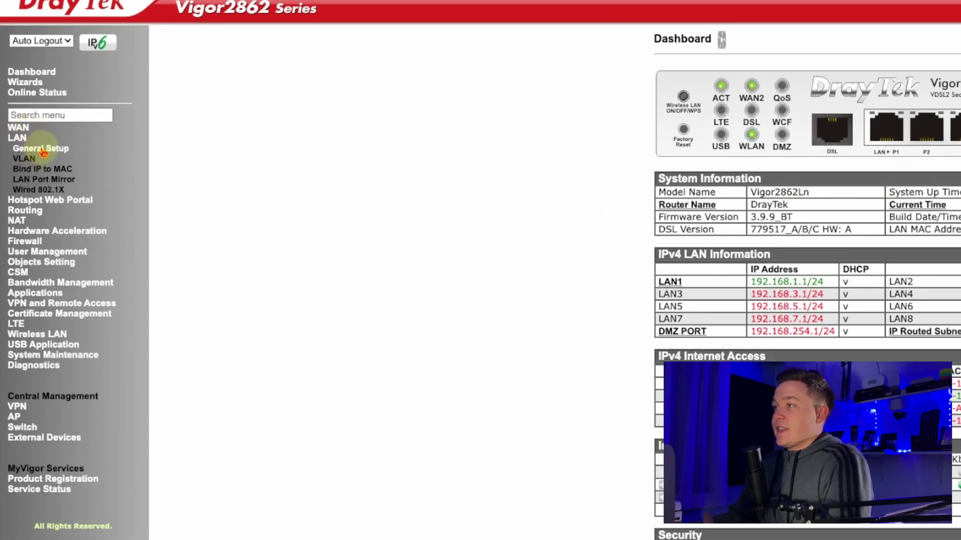
left_click(42, 149)
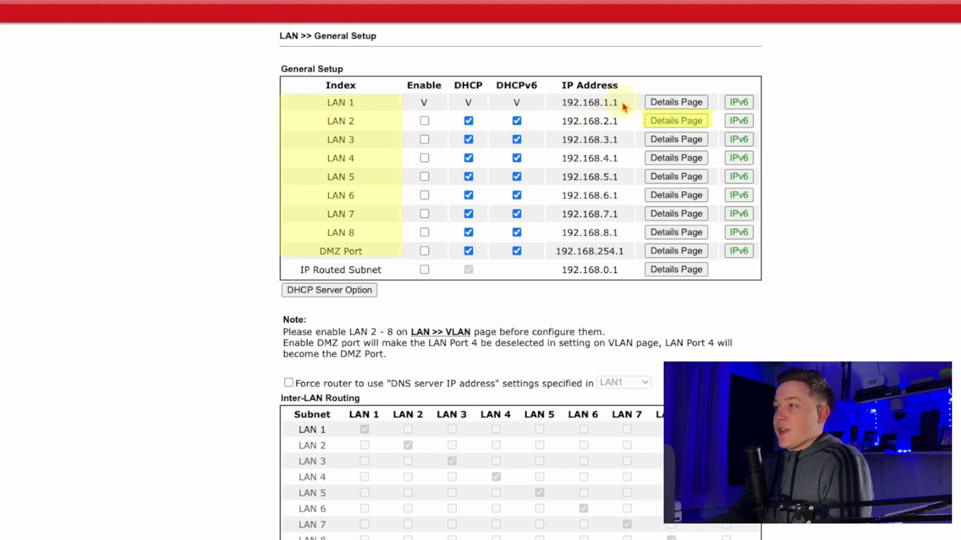
left_click(664, 125)
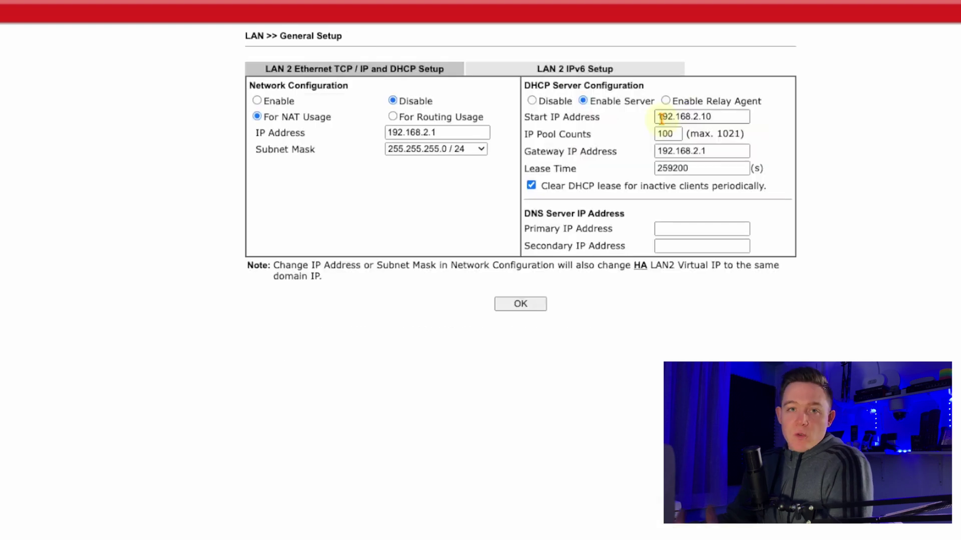
left_click(253, 100)
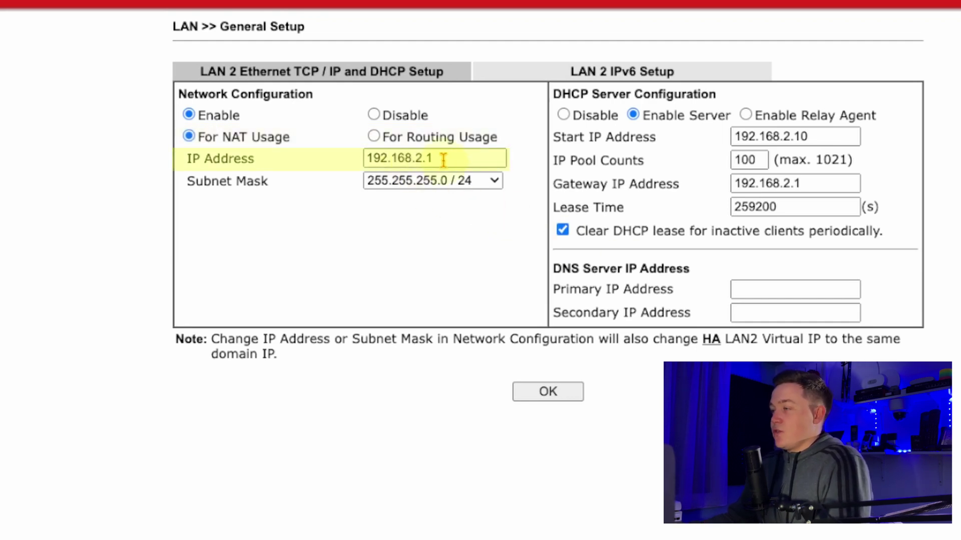
left_click(418, 156)
key("BackSpace")
type("10")
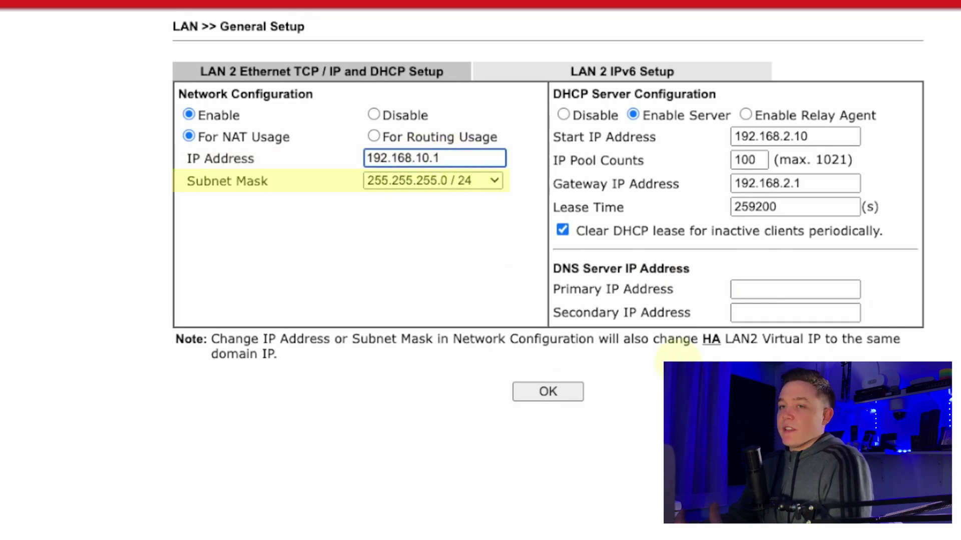
left_click(437, 180)
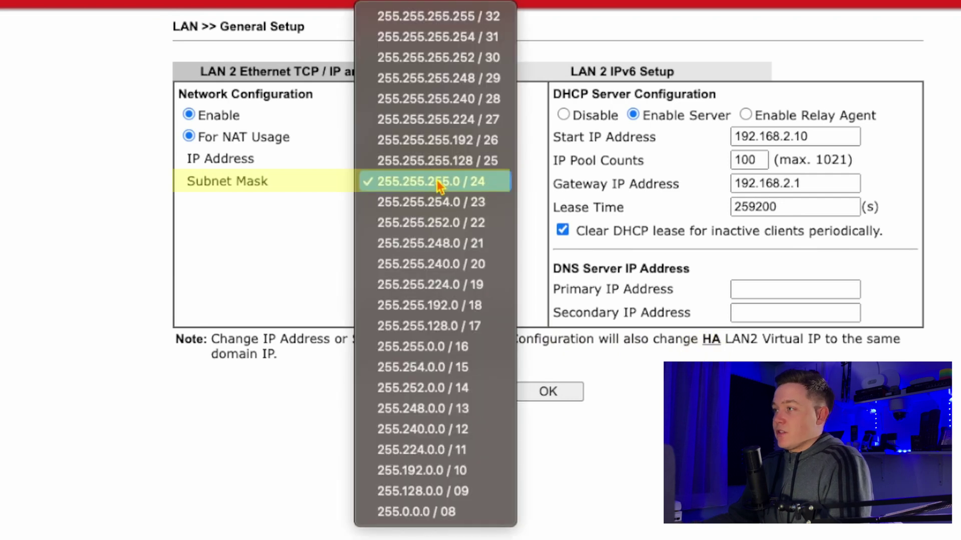
left_click(437, 180)
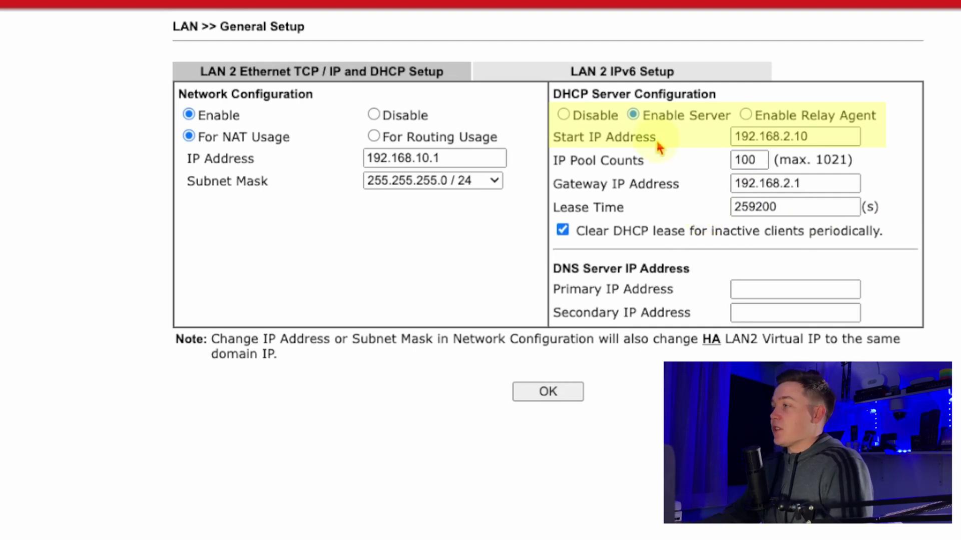
Set LAN 2's DHCP start address to 192.168.10.10 and its gateway address to 192.168.10.1.
left_click(792, 137)
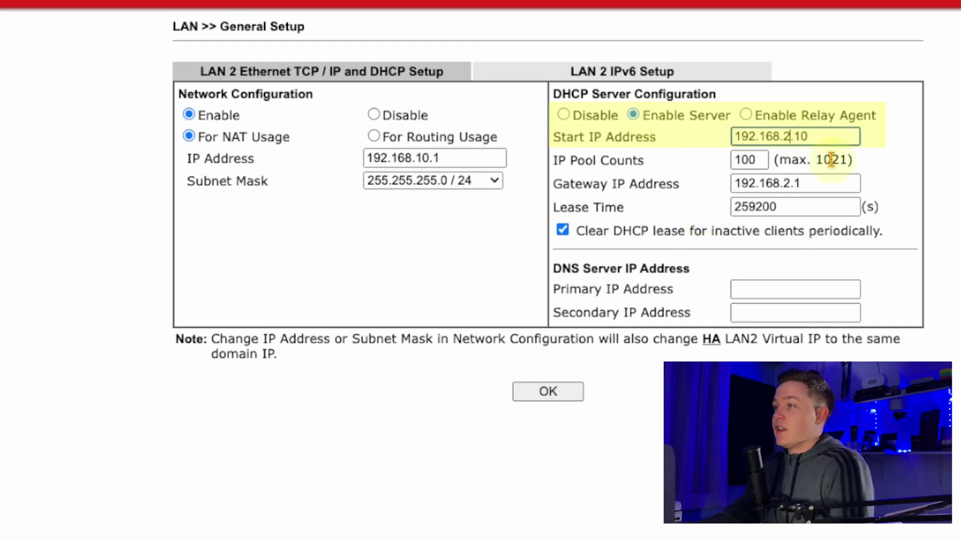
key("BackSpace")
type("10")
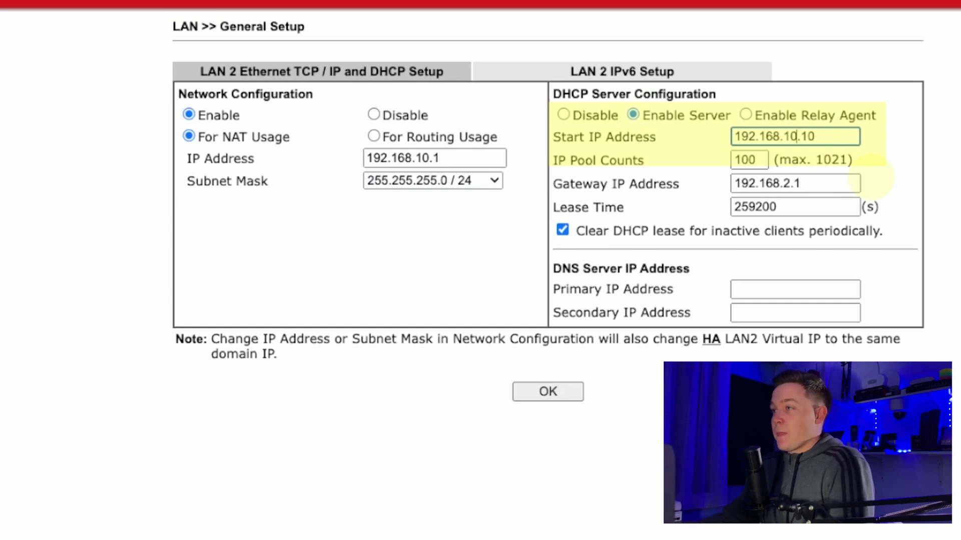
left_click(791, 184)
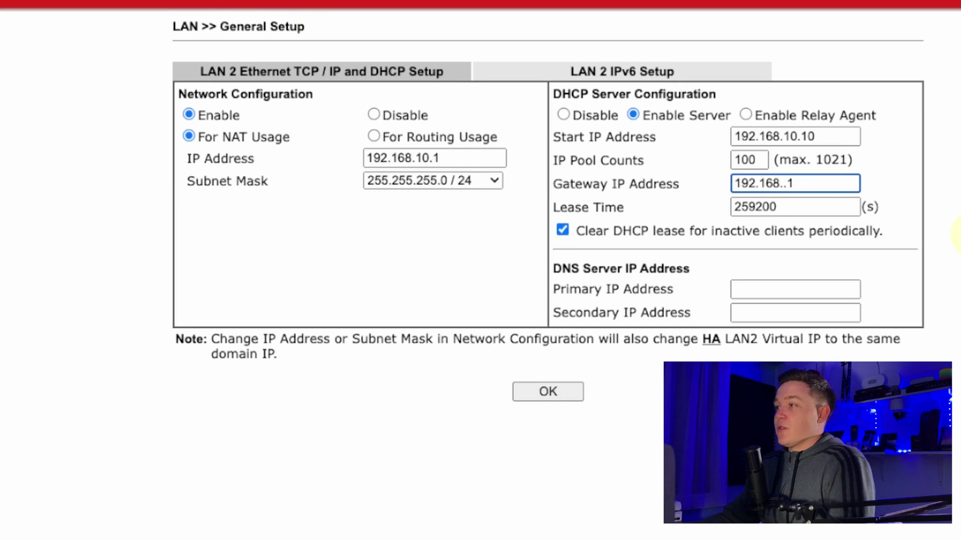
type("10")
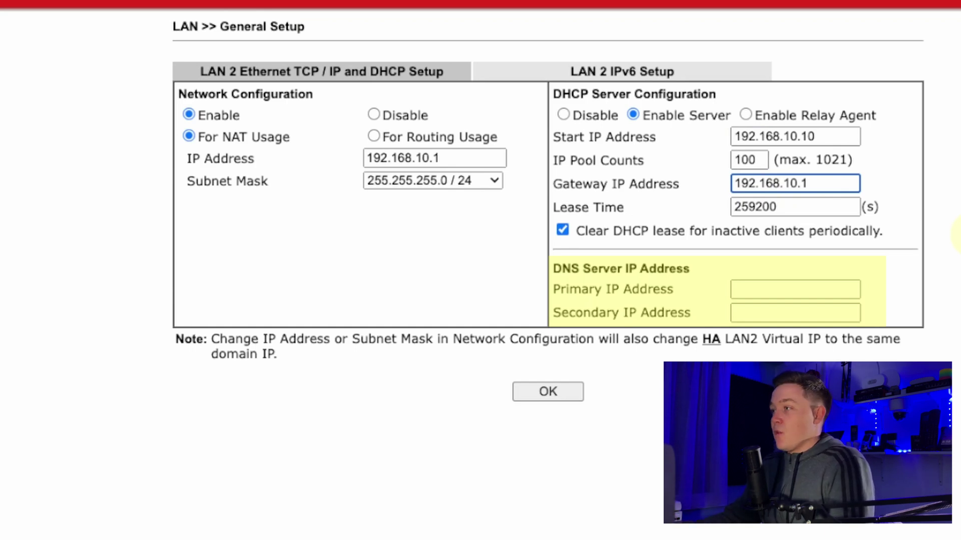
Set LAN 2's primary DNS server to 1.1.1.1 and secondary to 8.8.8.8, and save the configuration.
left_click(758, 288)
type("1.1.1.1")
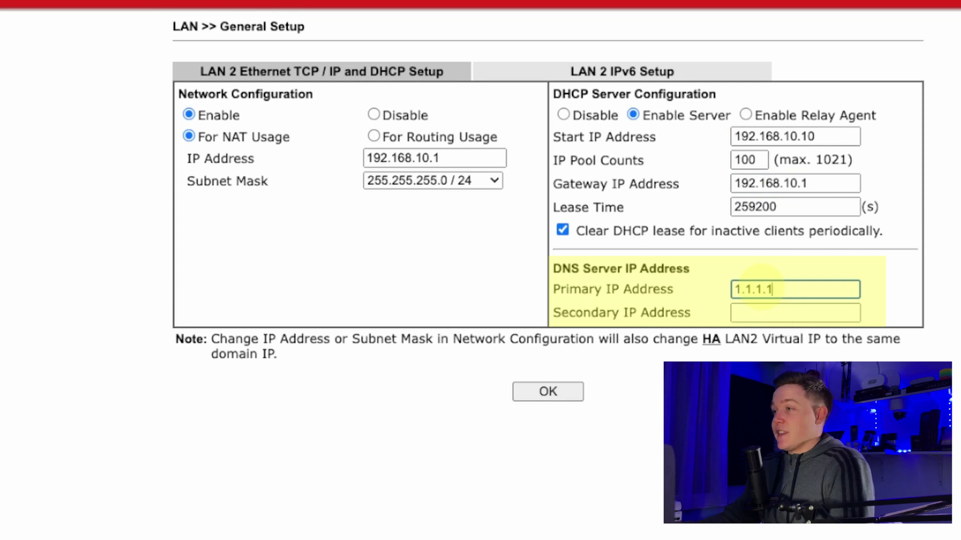
key("Tab")
type("8.8.8.8")
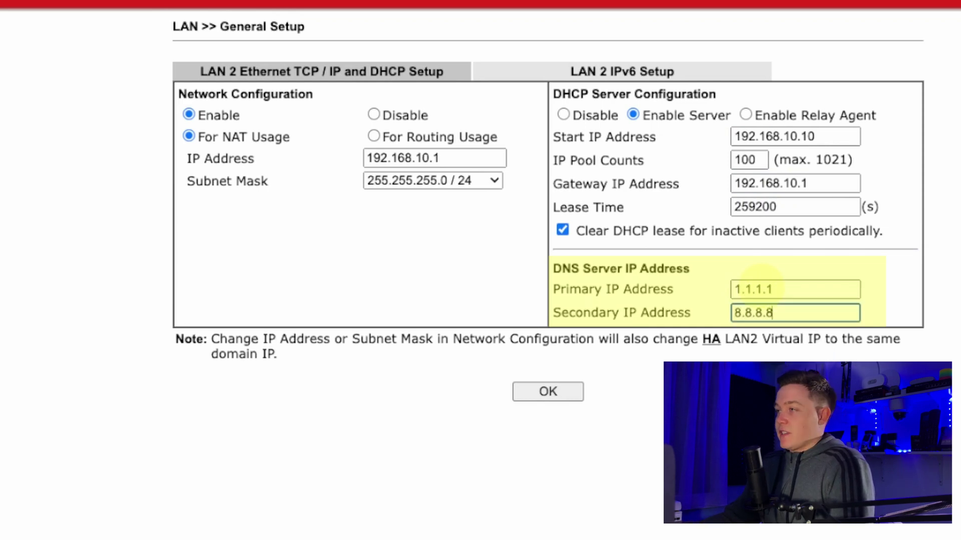
key("Tab")
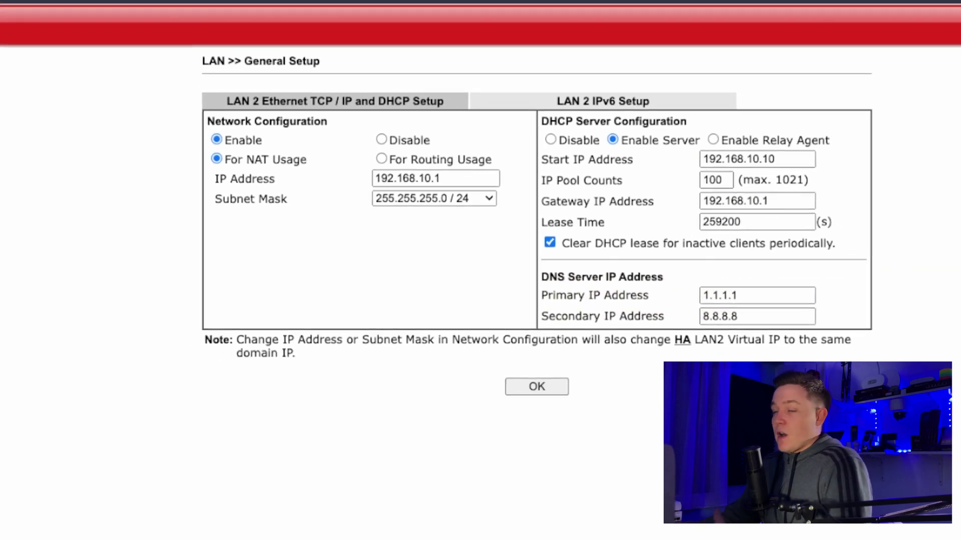
left_click(564, 393)
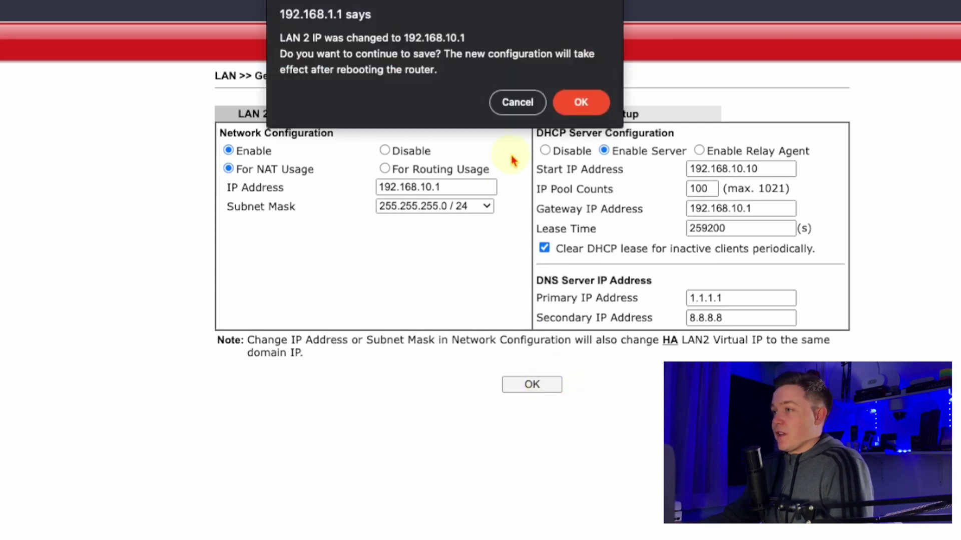
left_click(579, 111)
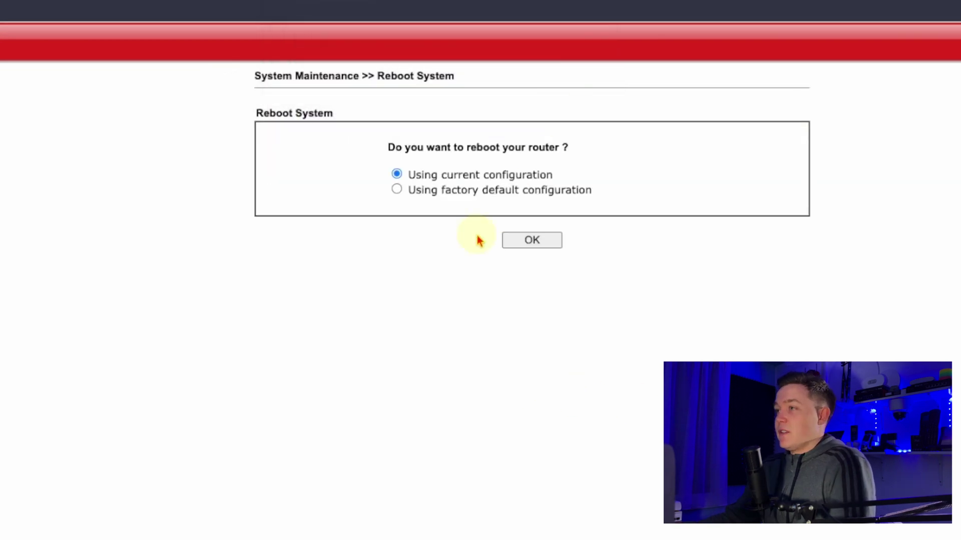
Open the LAN 3 details, enable the network and set its IP address to 192.168.20.1.
left_click(35, 208)
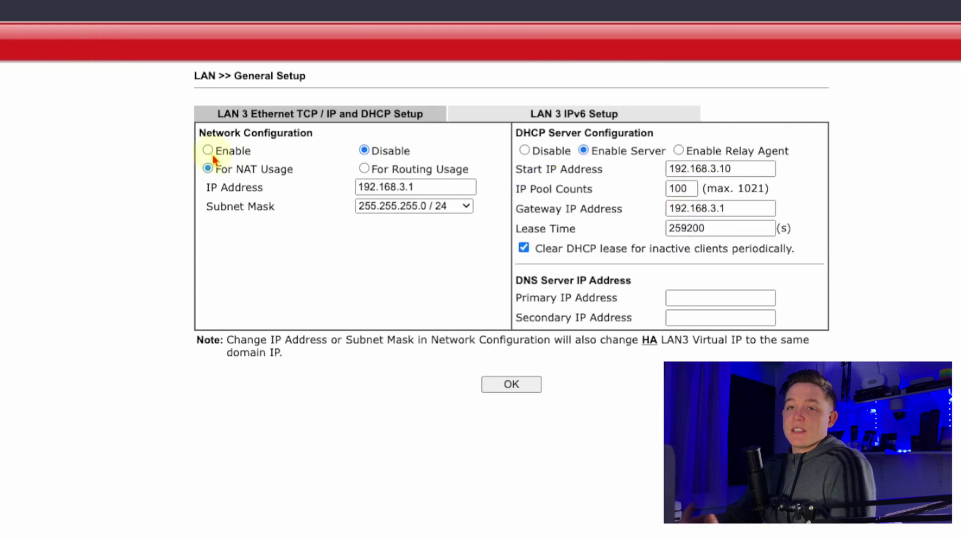
left_click(336, 151)
left_click(534, 187)
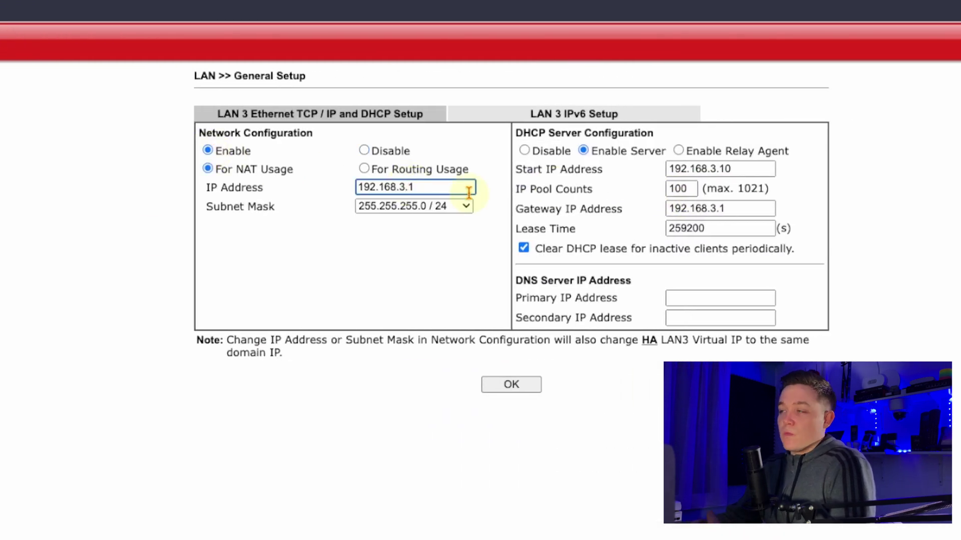
key("BackSpace")
type("20")
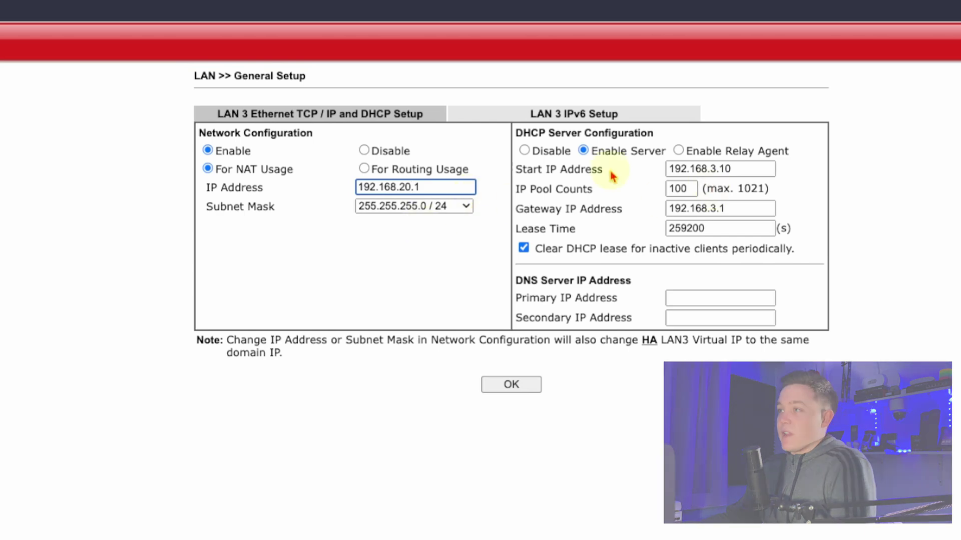
Set LAN 3's DHCP start address to 192.168.20.10 and its gateway address to 192.168.20.1.
left_click(713, 169)
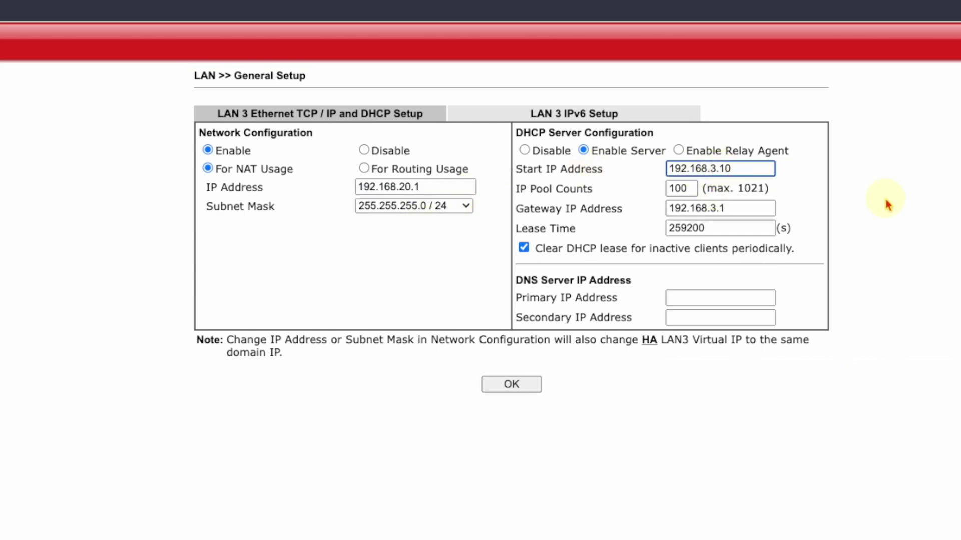
key("BackSpace")
type("20")
left_click(719, 208)
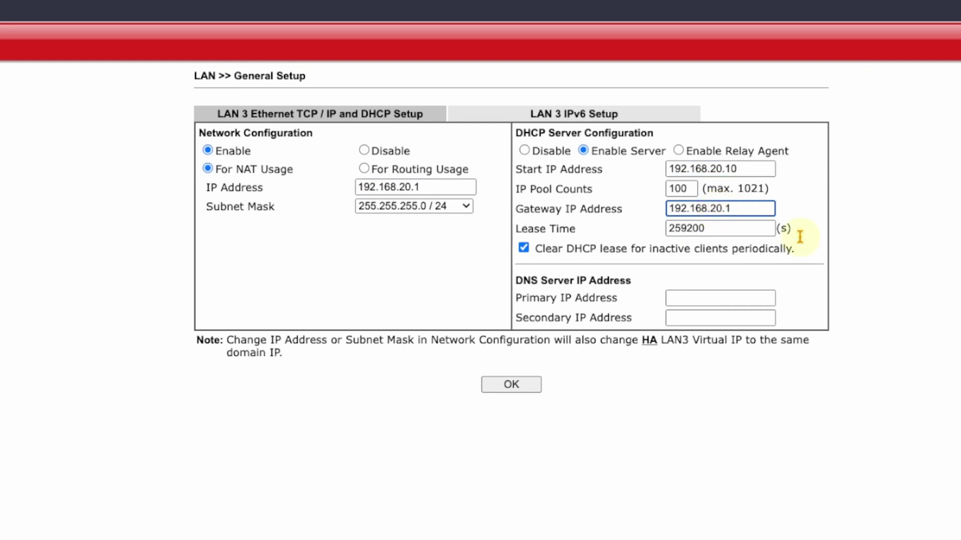
Enter 1.1.1.1 and 8.8.8.8 as LAN 3's primary and secondary DNS servers, and save the configuration.
left_click(703, 299)
type("1.1.")
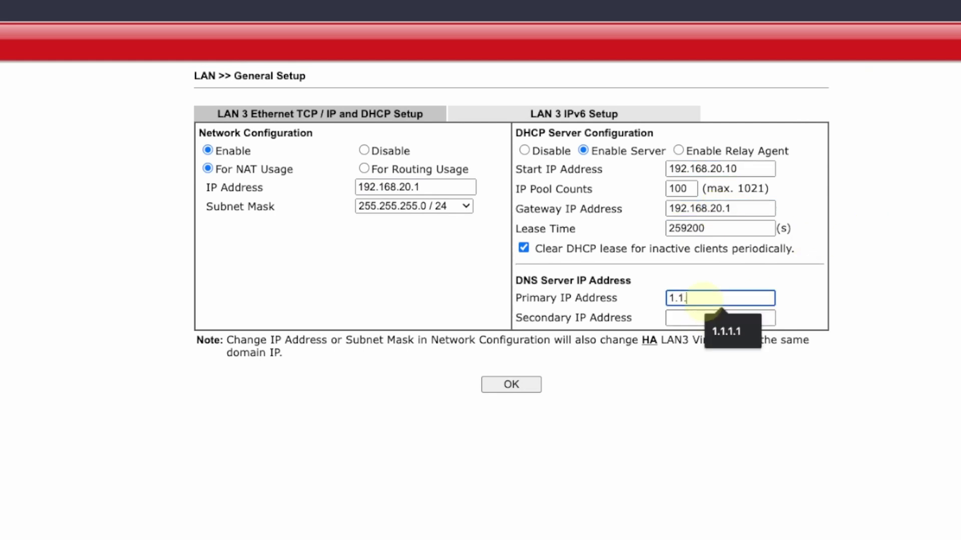
type("1.1")
type(".8.8.8")
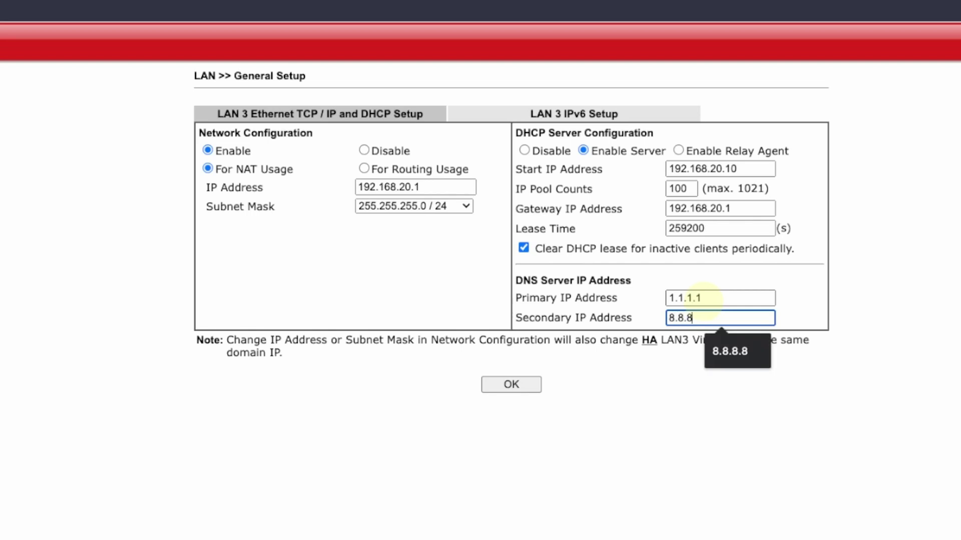
left_click(907, 296)
left_click(538, 390)
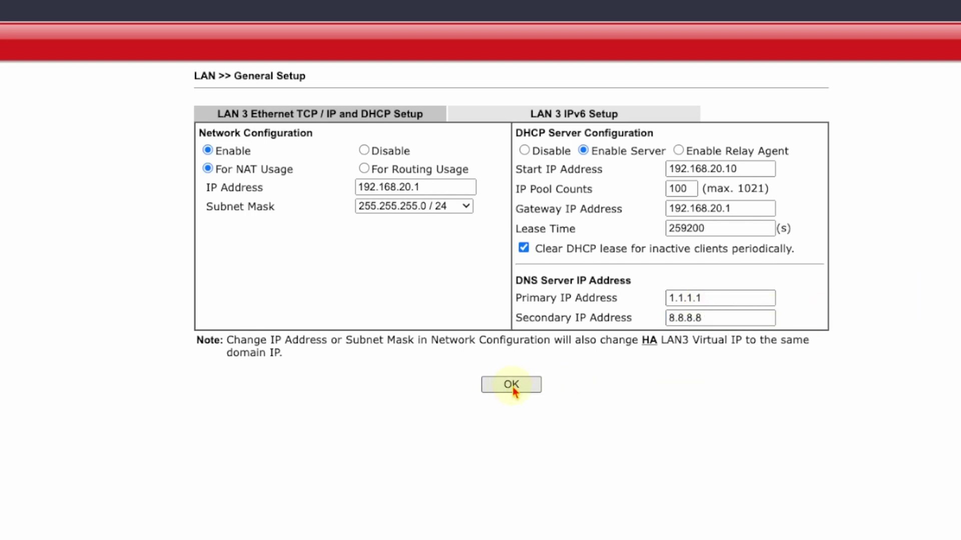
left_click(557, 106)
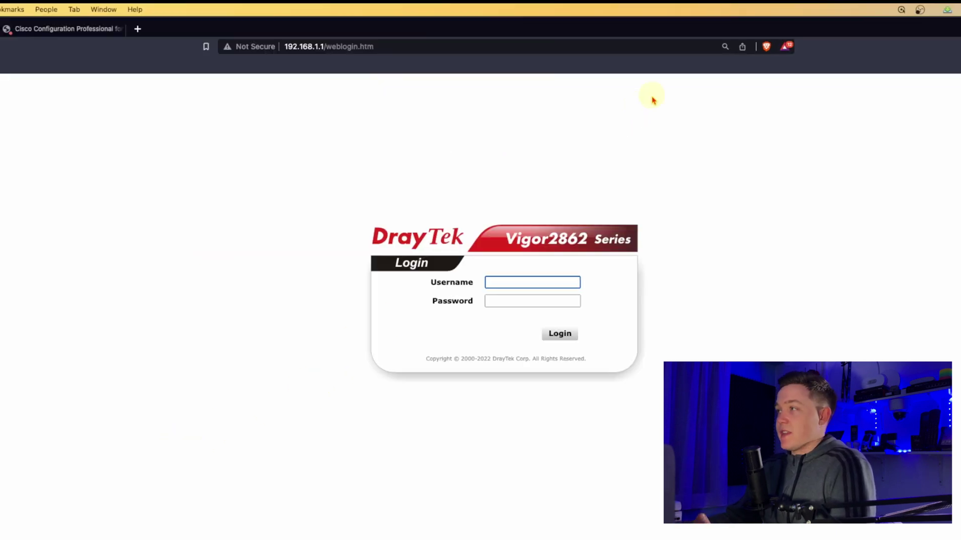
Log back in to the router's web interface with the username admin and the account password.
left_click(523, 284)
type("admi")
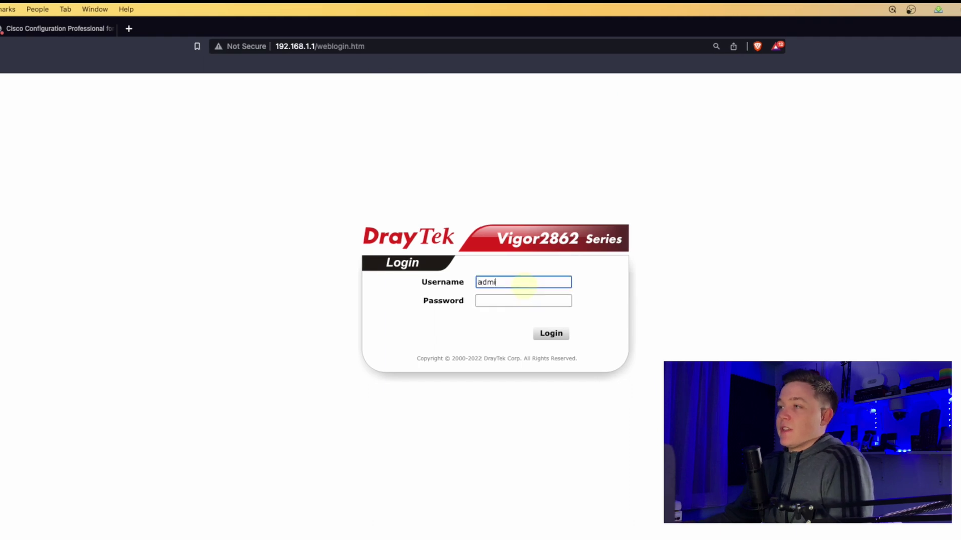
type("n")
key("Tab")
type("a")
key("Return")
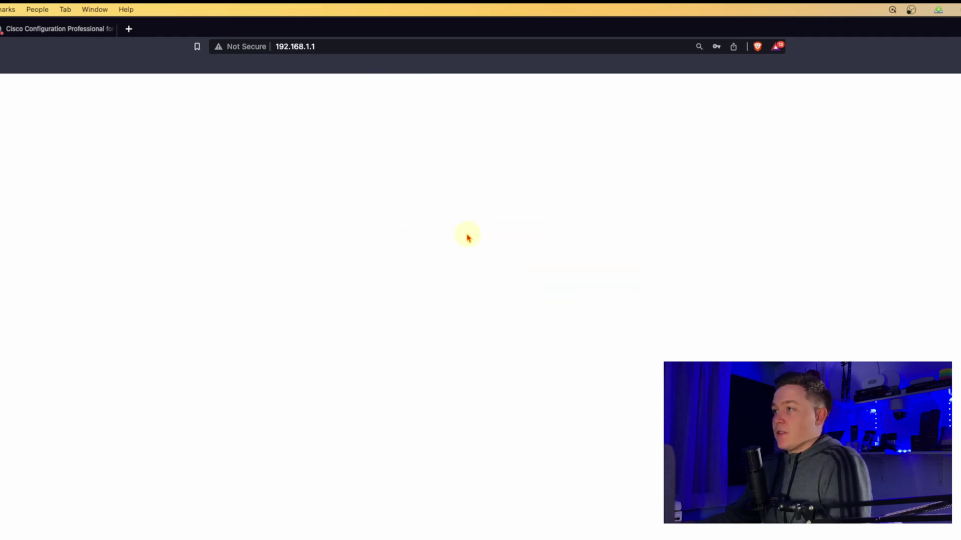
Open the router's VLAN configuration for the LAN.
left_click(20, 190)
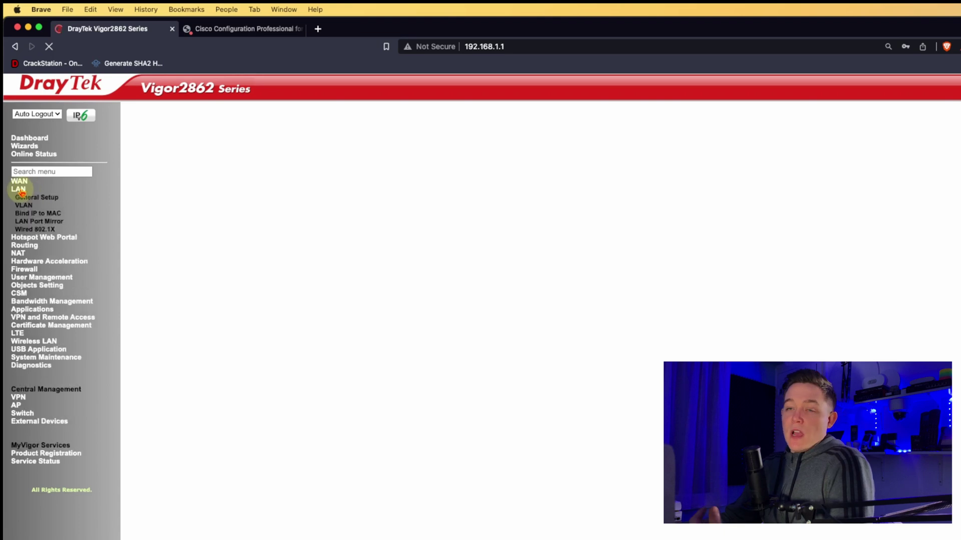
left_click(24, 206)
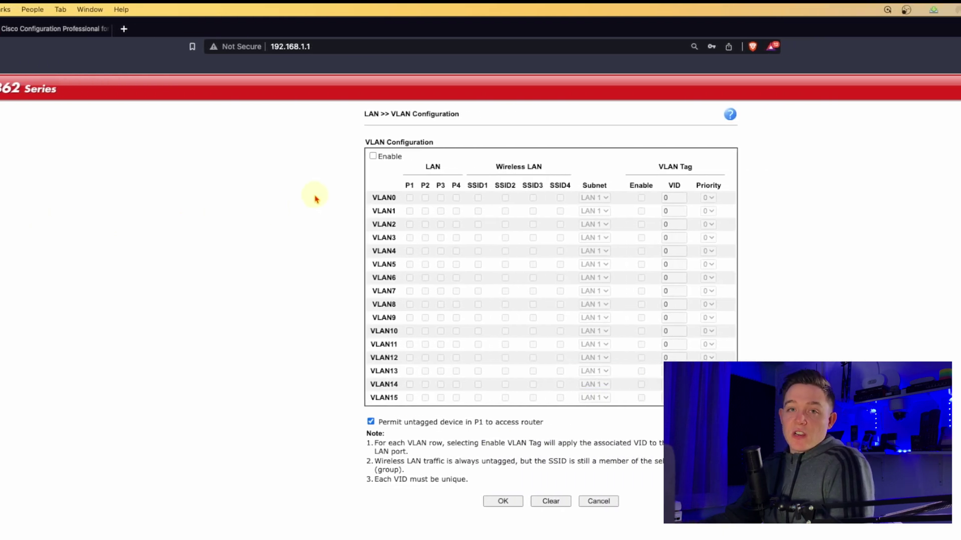